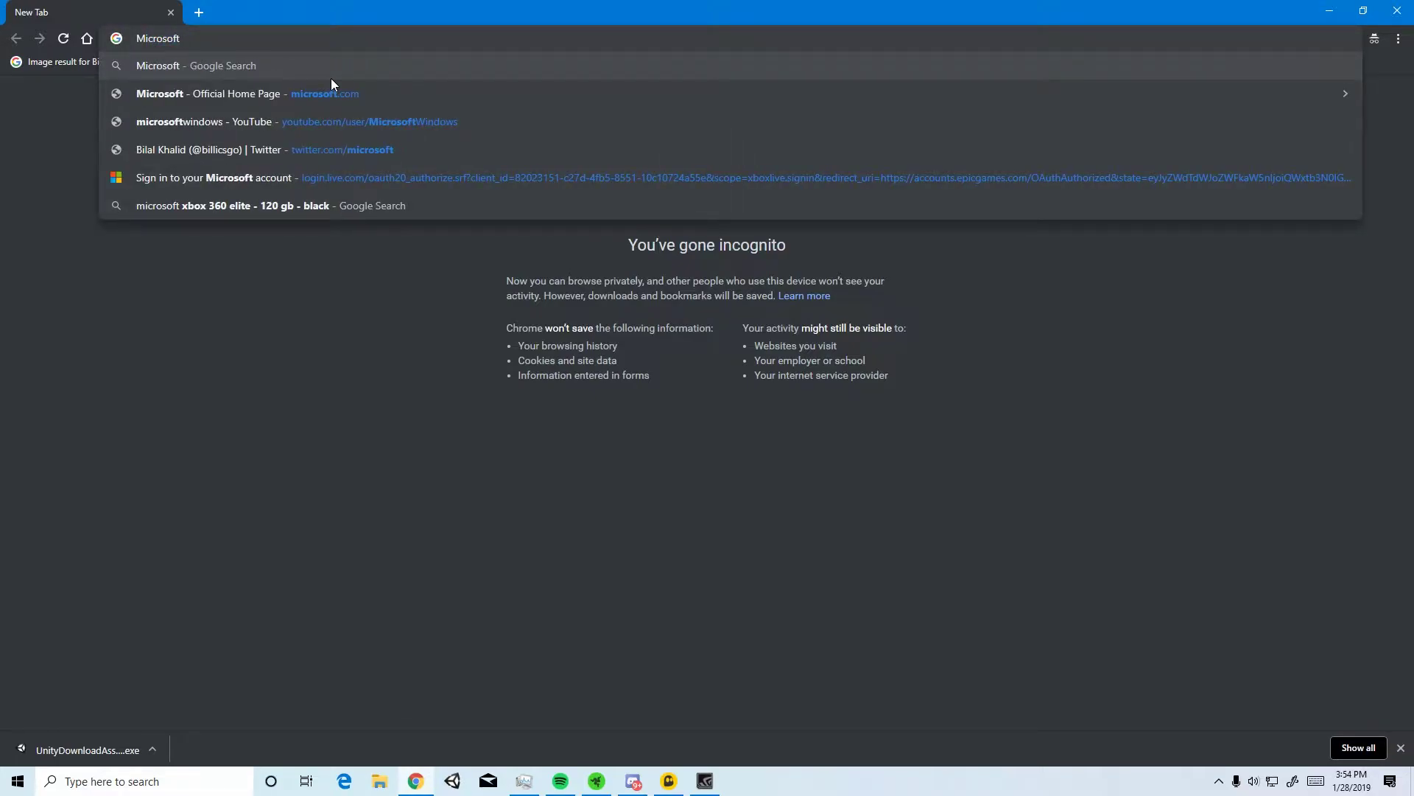
Search the web for Microsoft Download Center and open Microsoft's official English download site from the results
type("Download Center")
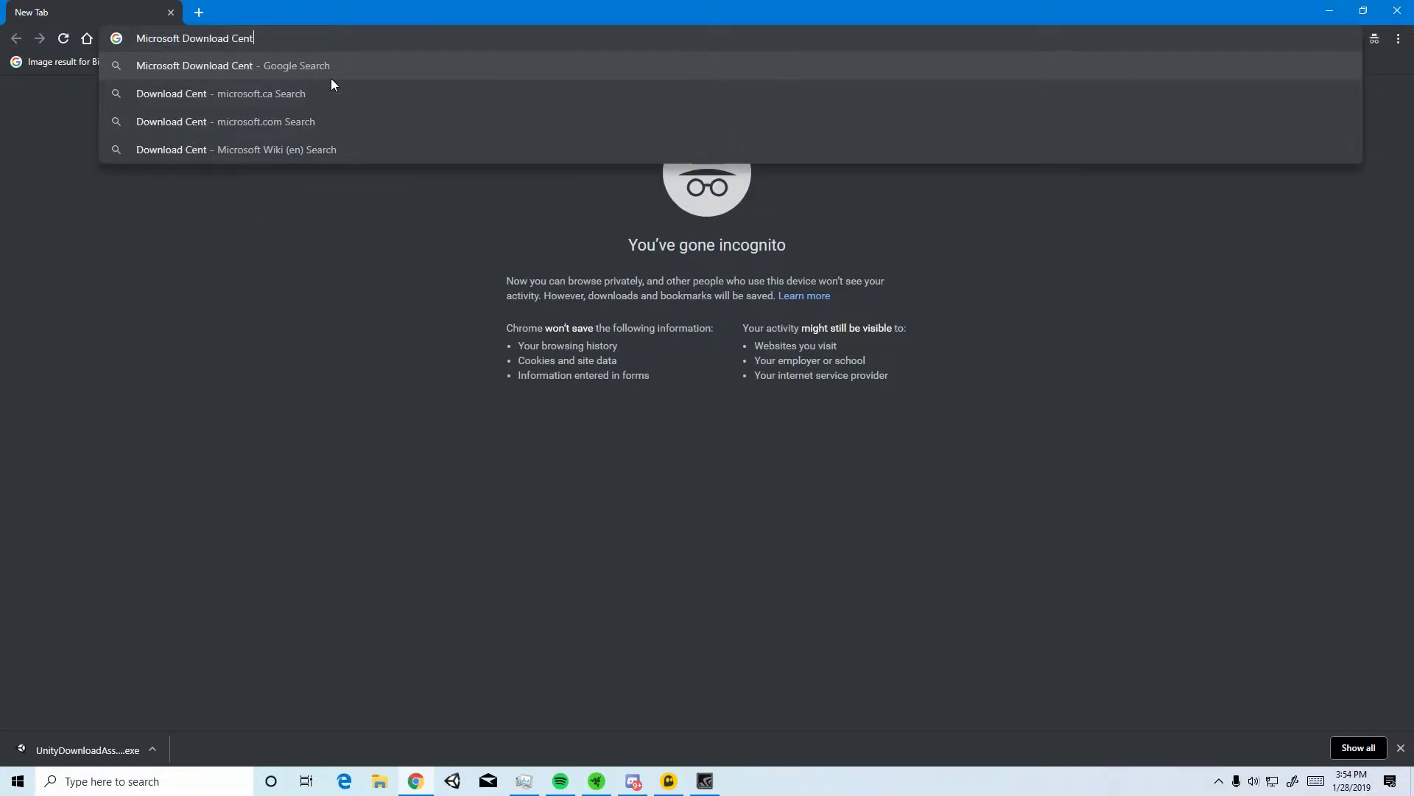
key("Return")
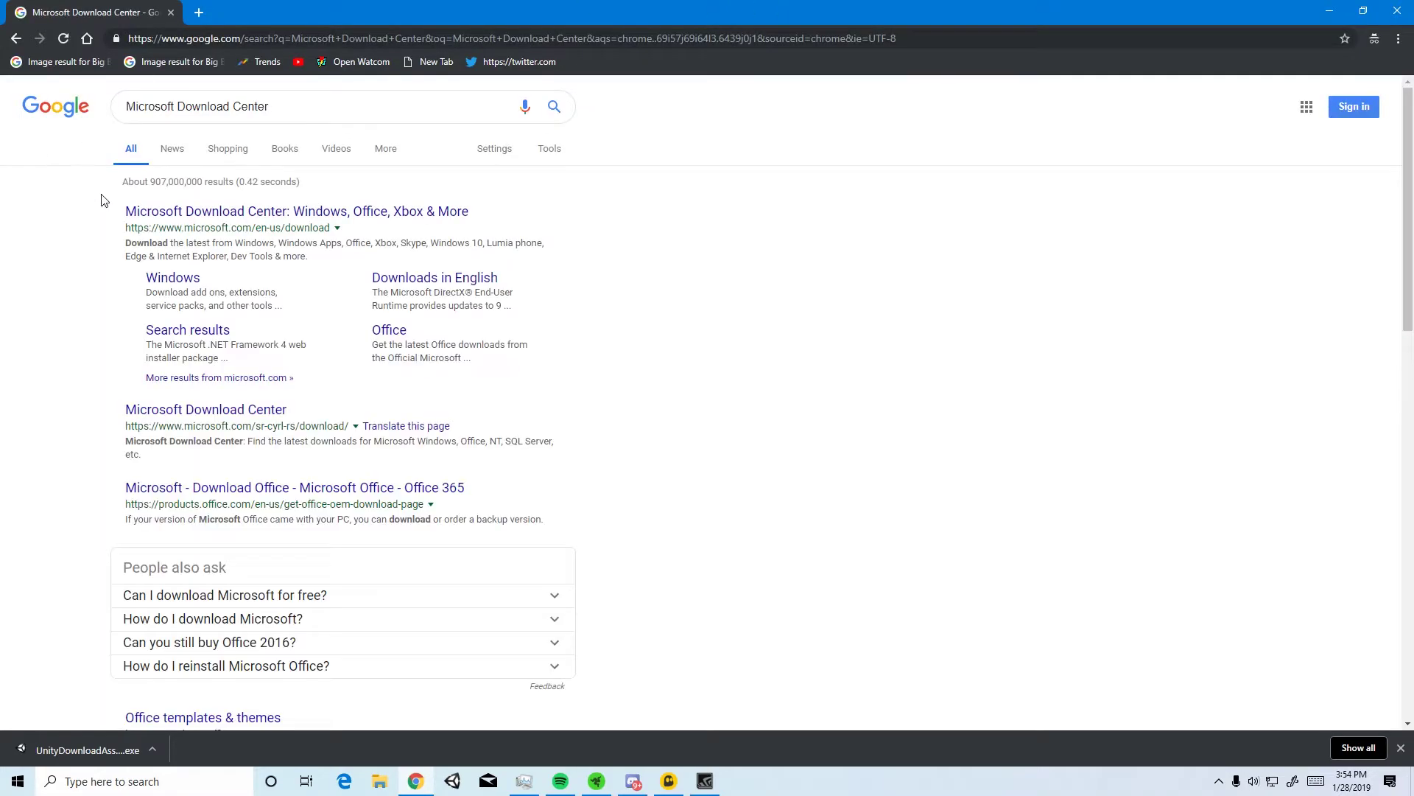
left_click(213, 214)
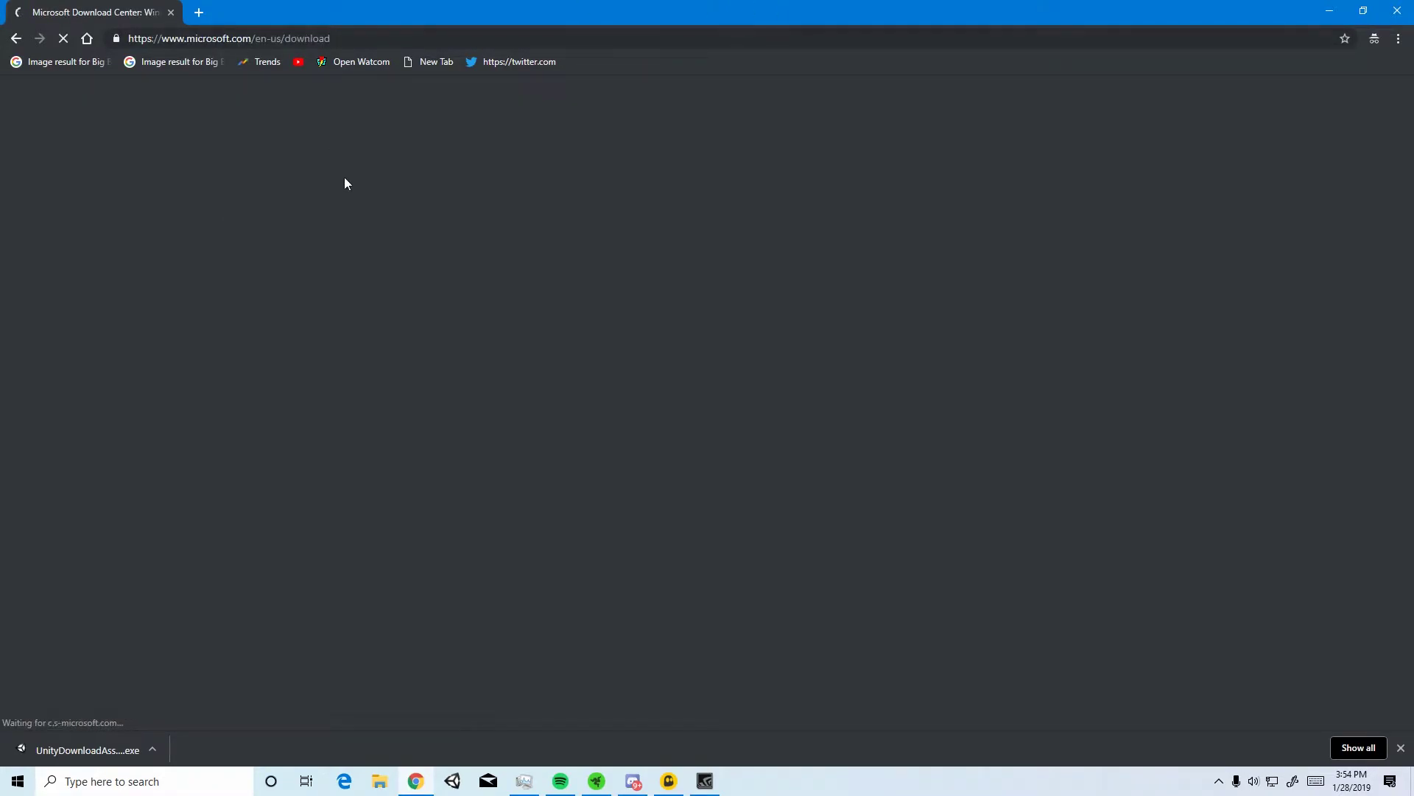
Search the Microsoft site for "DirectX Runtime Web installer"
scroll(523, 395, "down", 7)
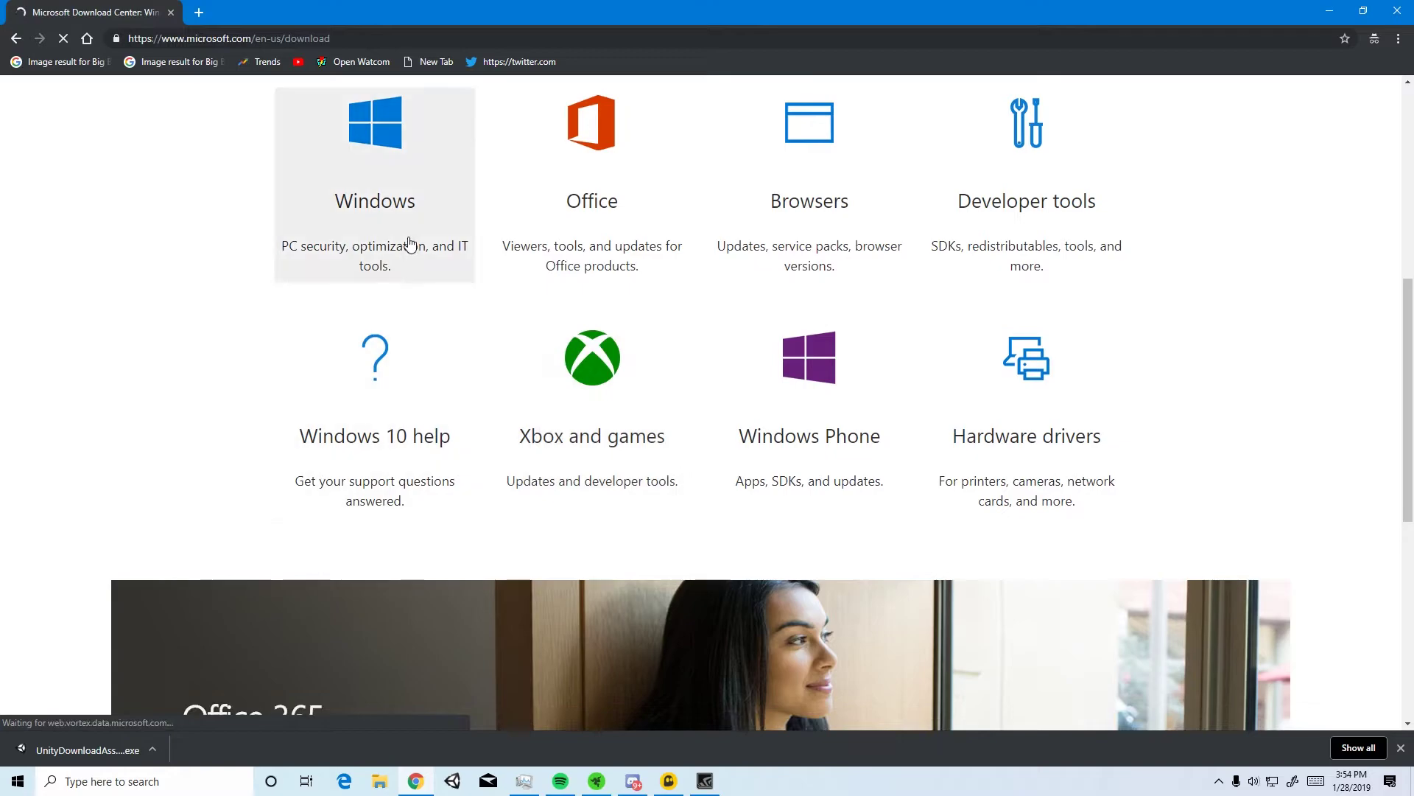
scroll(410, 306, "up", 7)
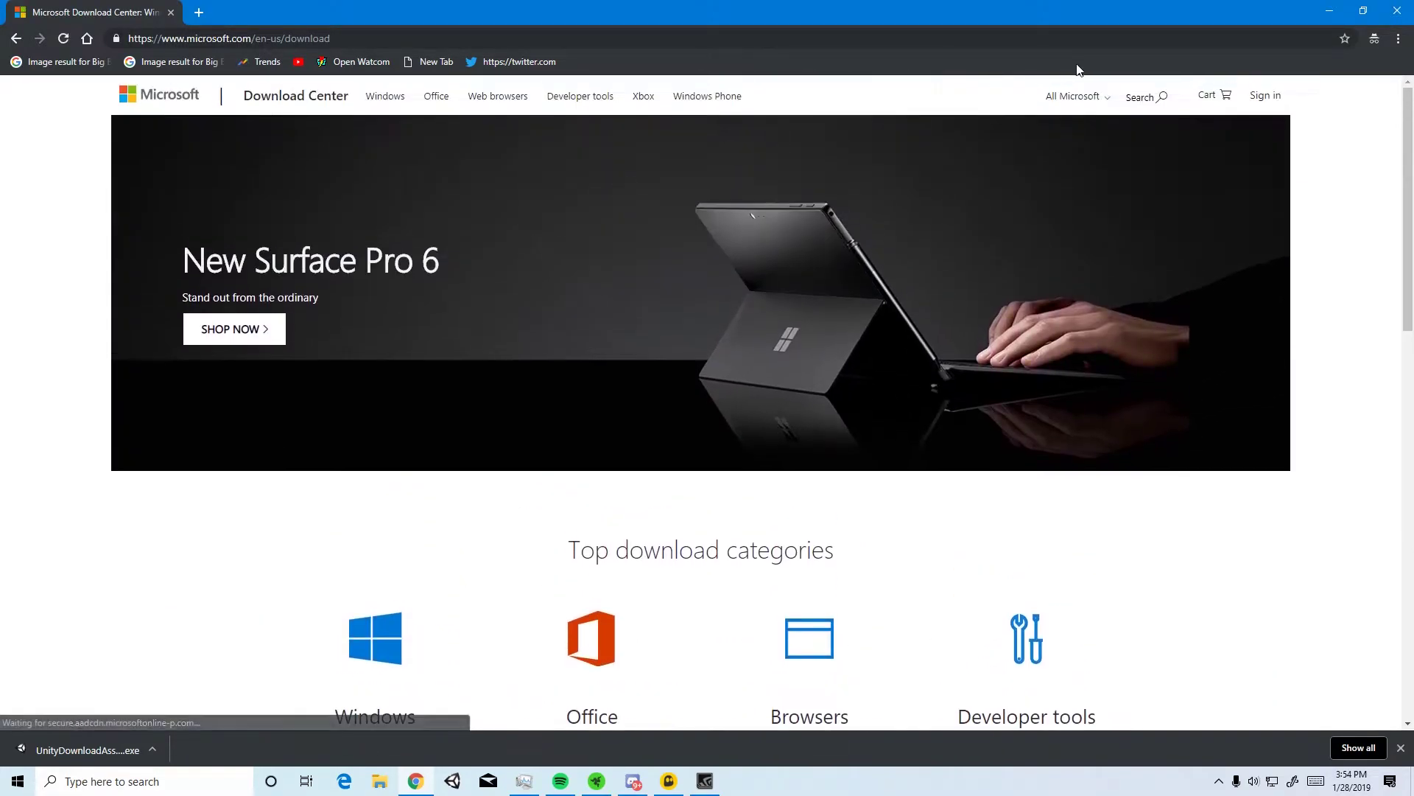
left_click(1142, 97)
type("Di")
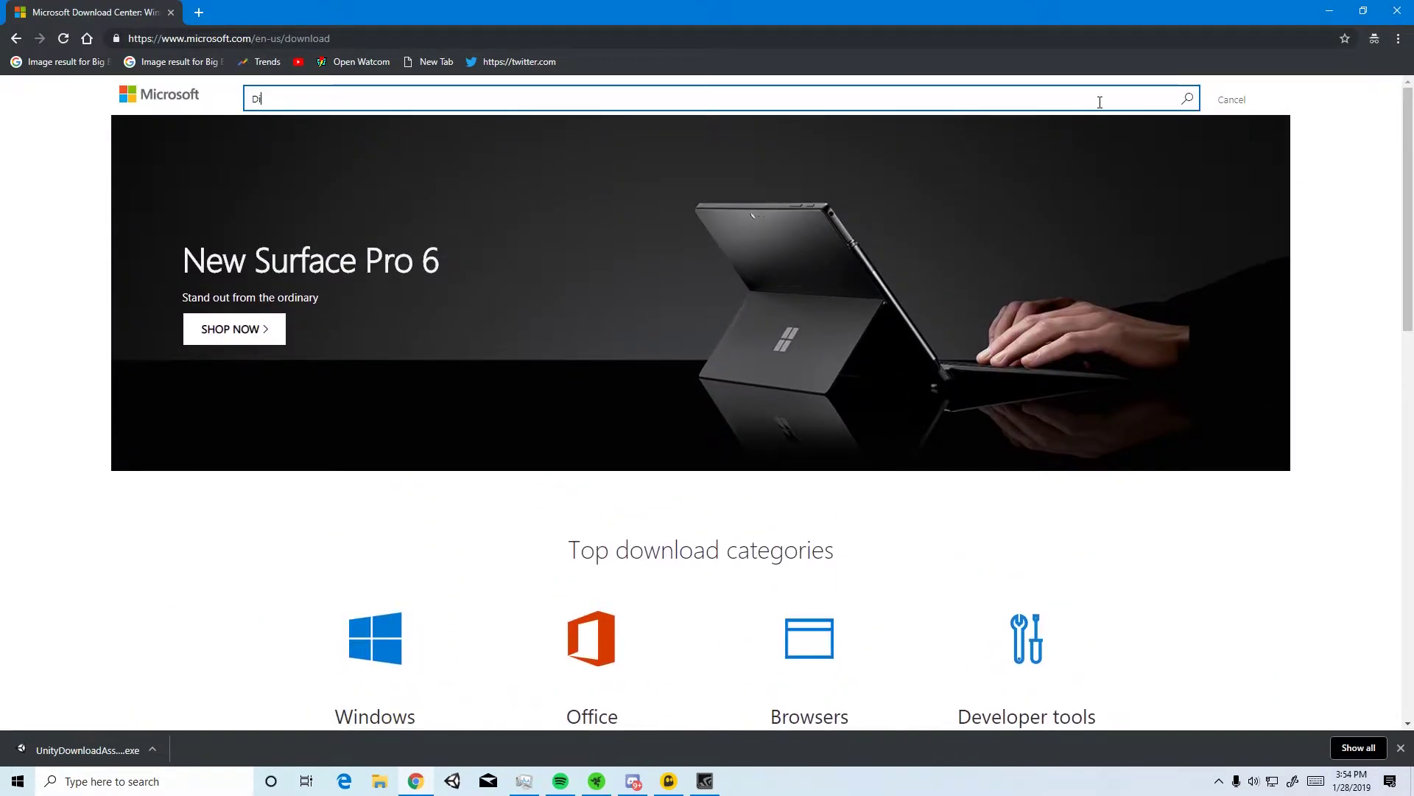
type("rectX Rune")
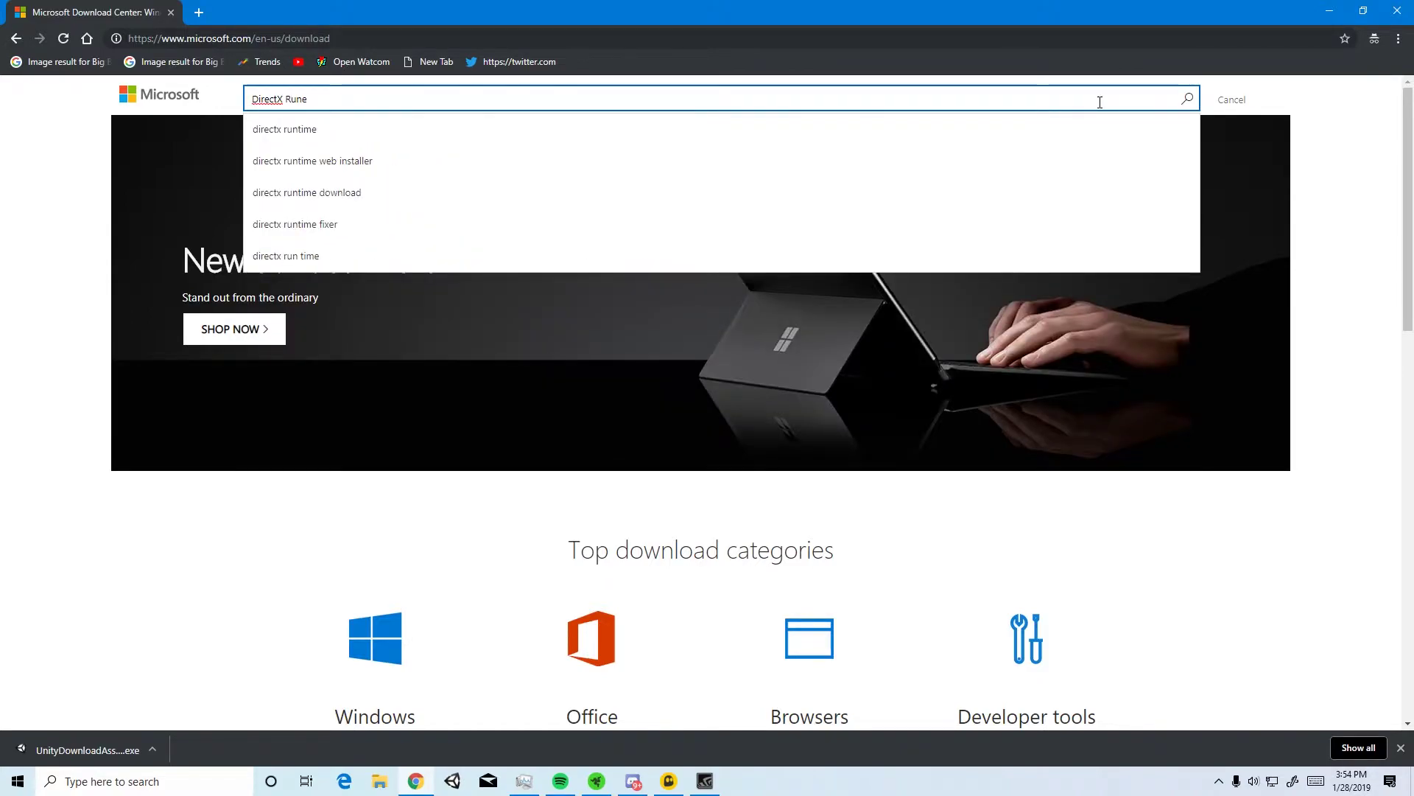
key("BackSpace")
type("time Web ")
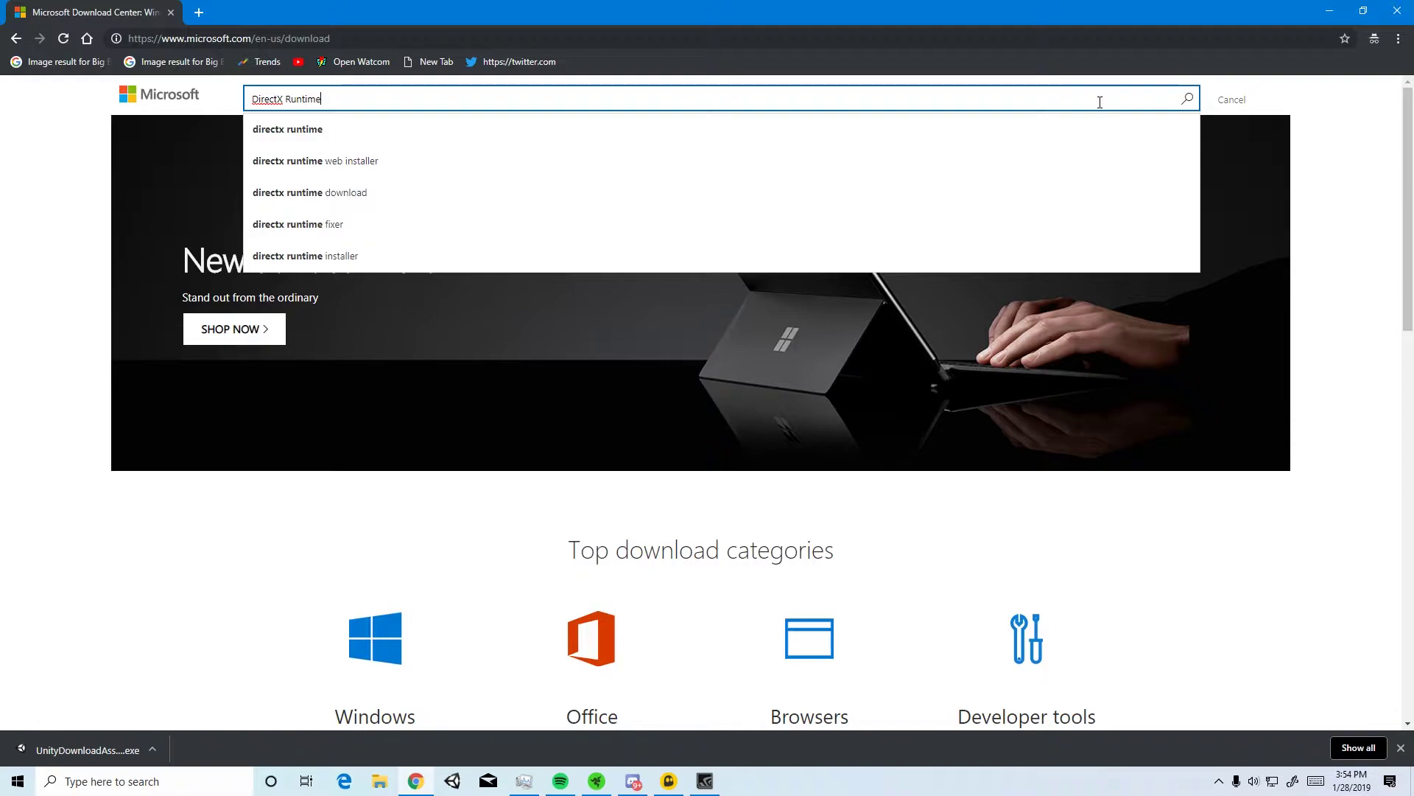
type("Install")
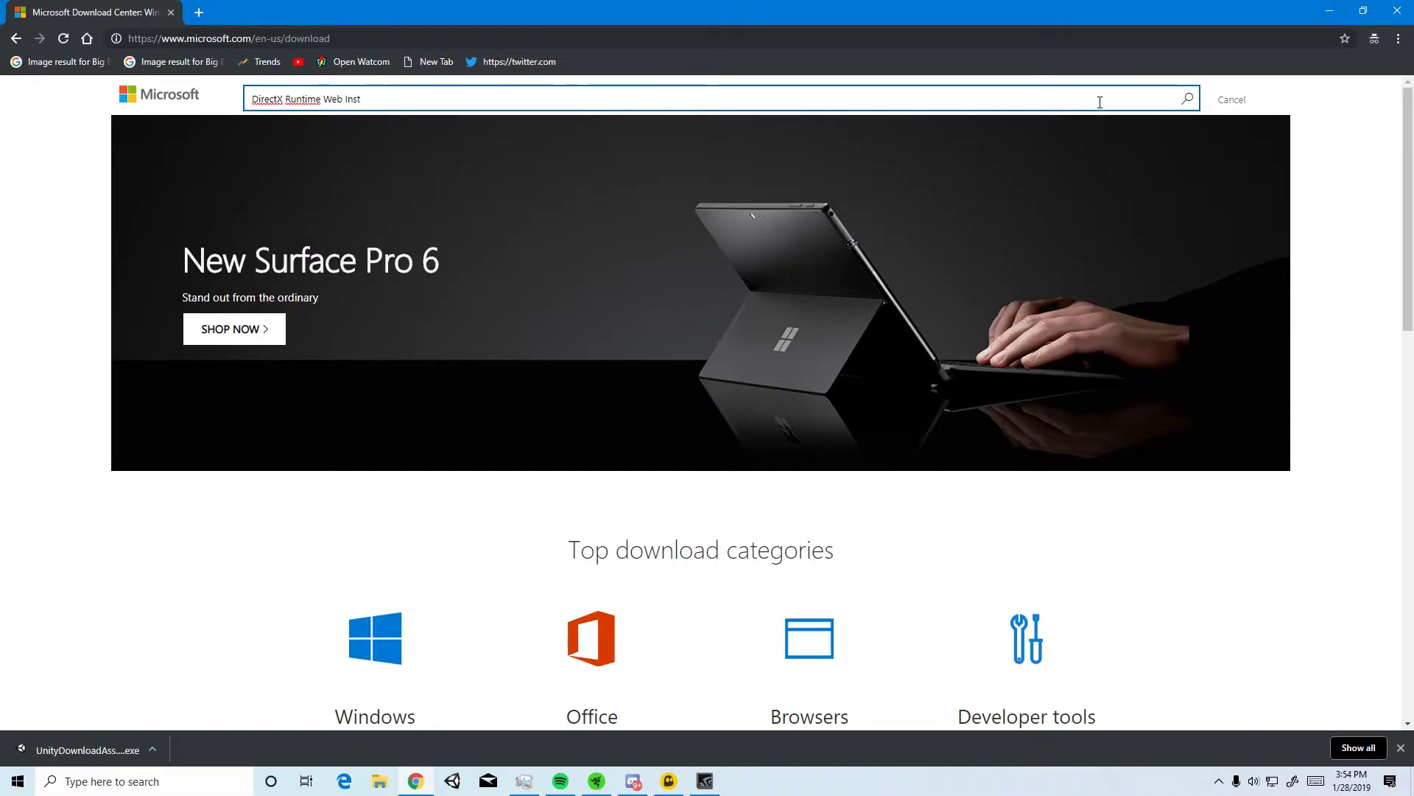
key("BackSpace")
key("BackSpace")
key("BackSpace")
key("BackSpace")
type("in")
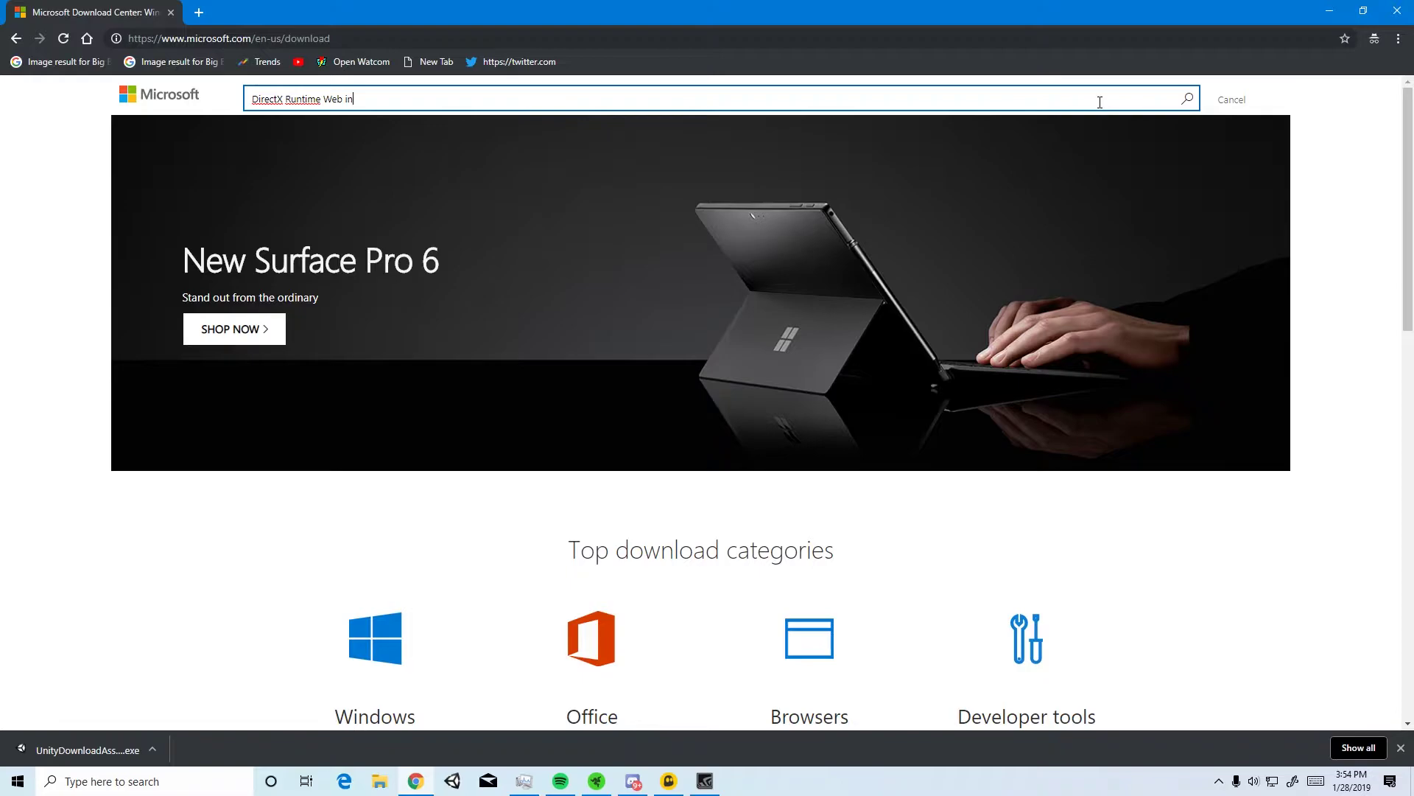
type("stastal")
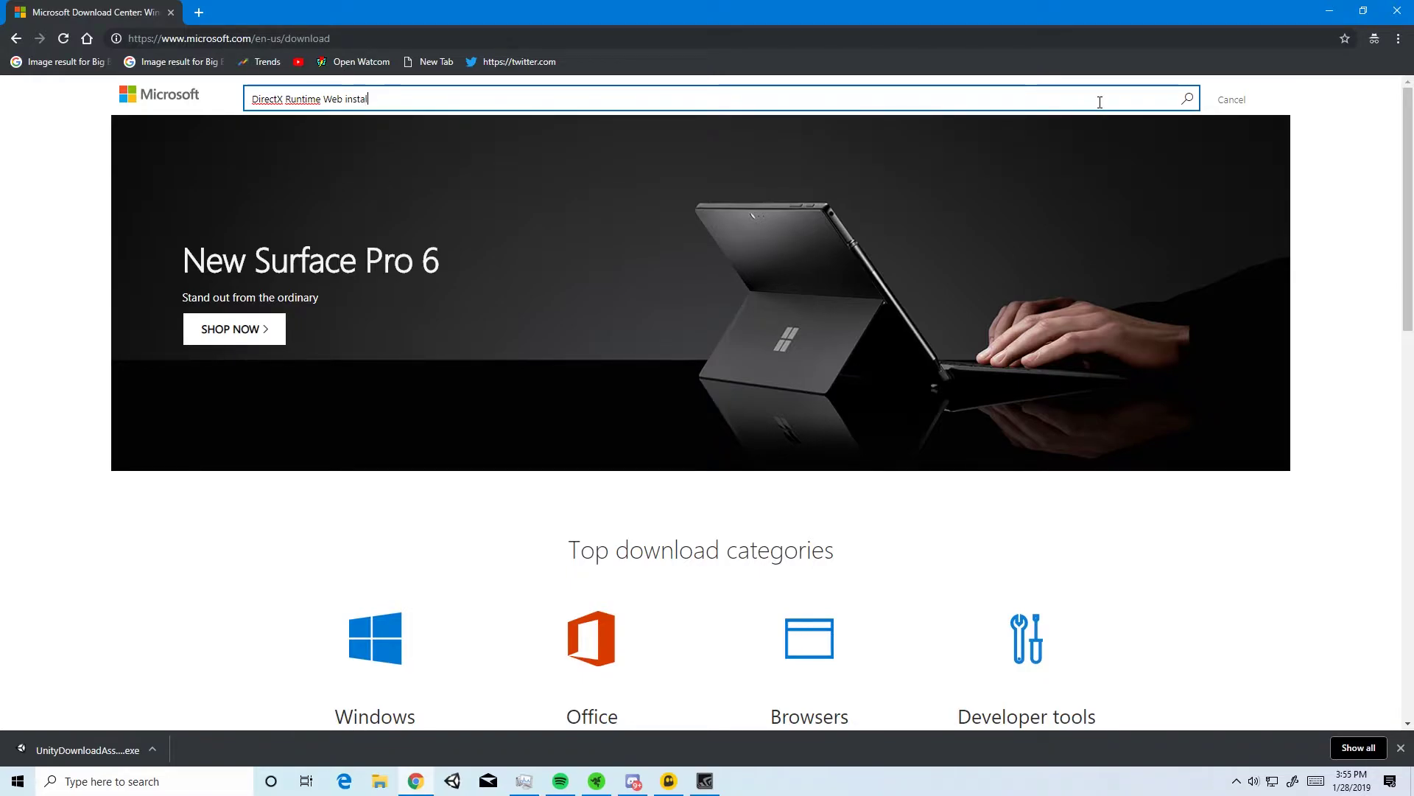
type("ler")
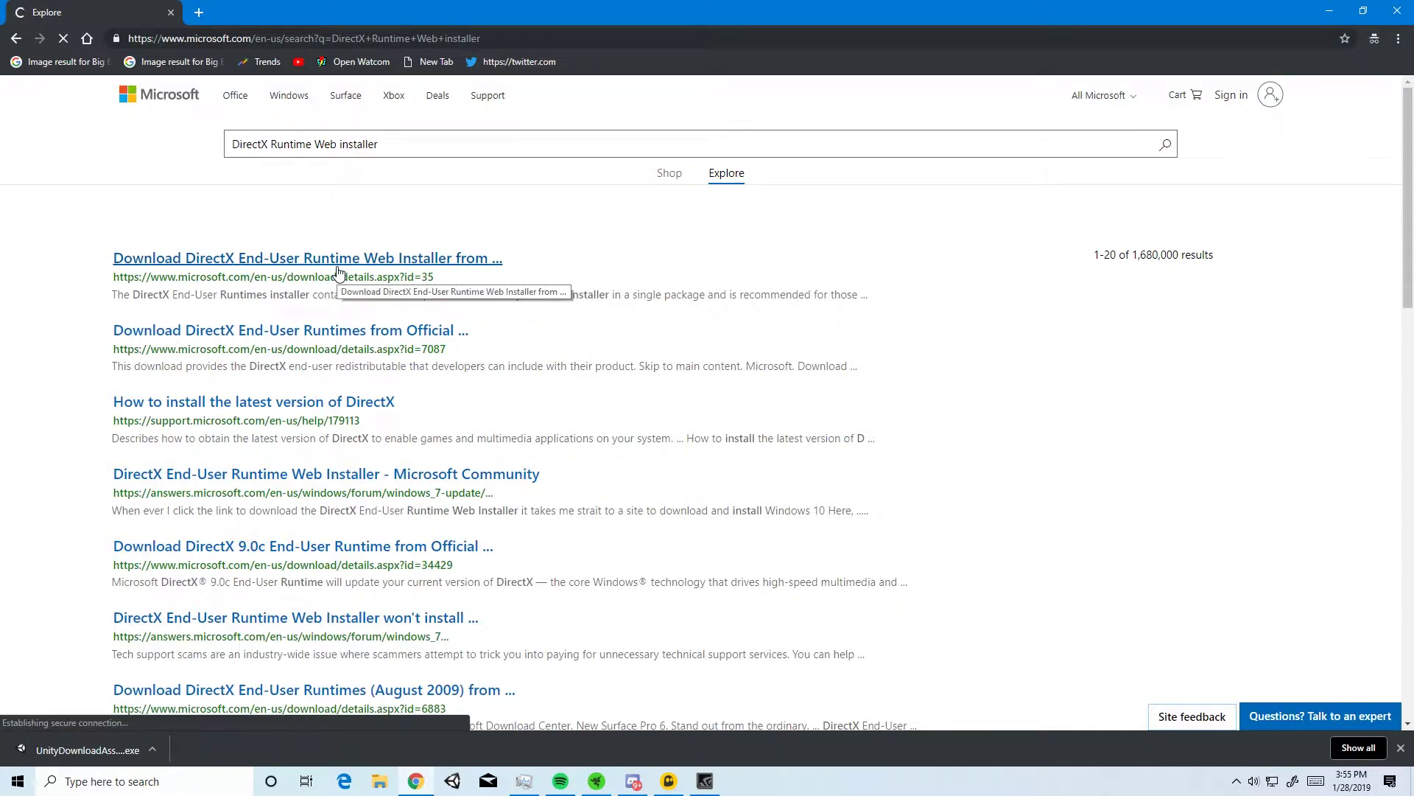
Open the DirectX End-User Runtime Web Installer page from the search results and start its English download
left_click(337, 270)
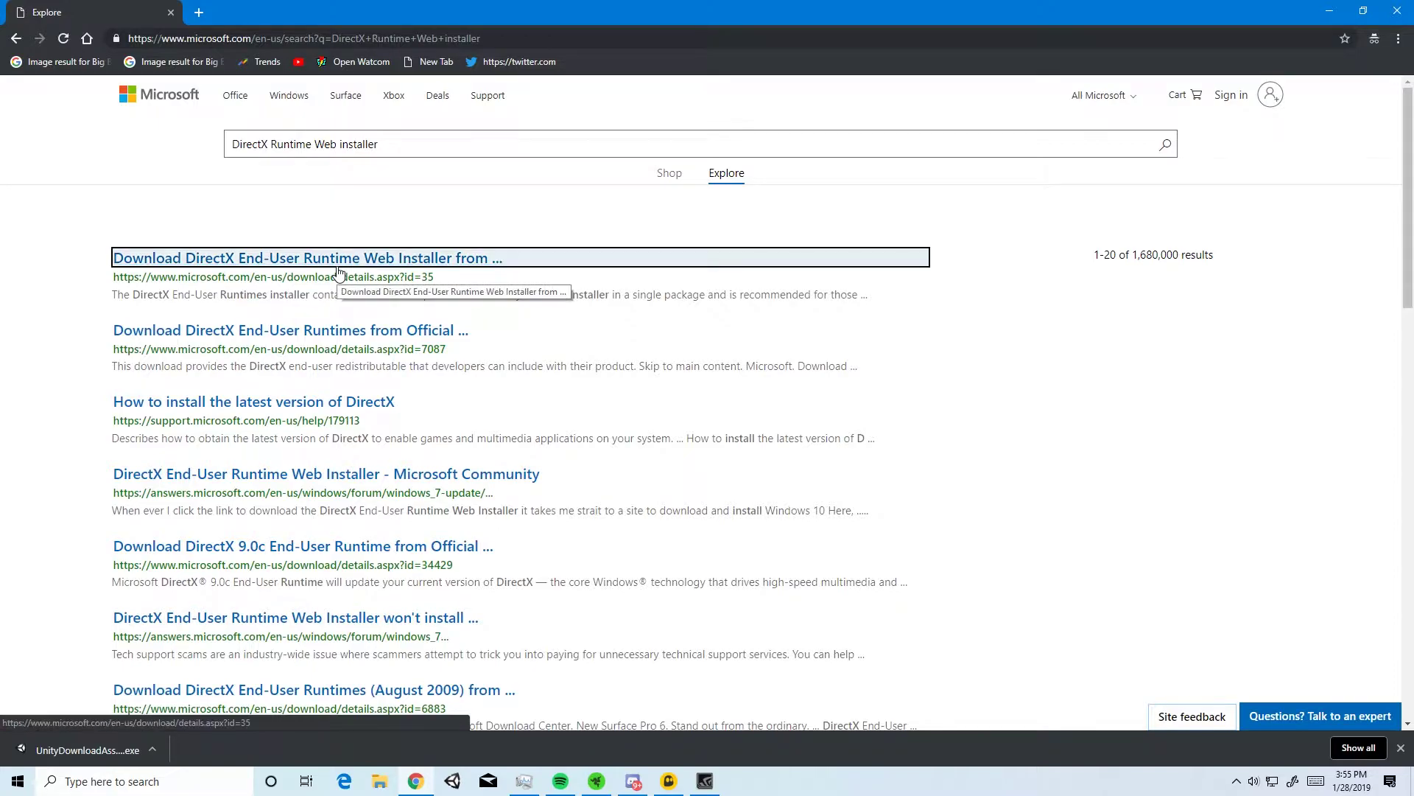
scroll(232, 487, "down", 5)
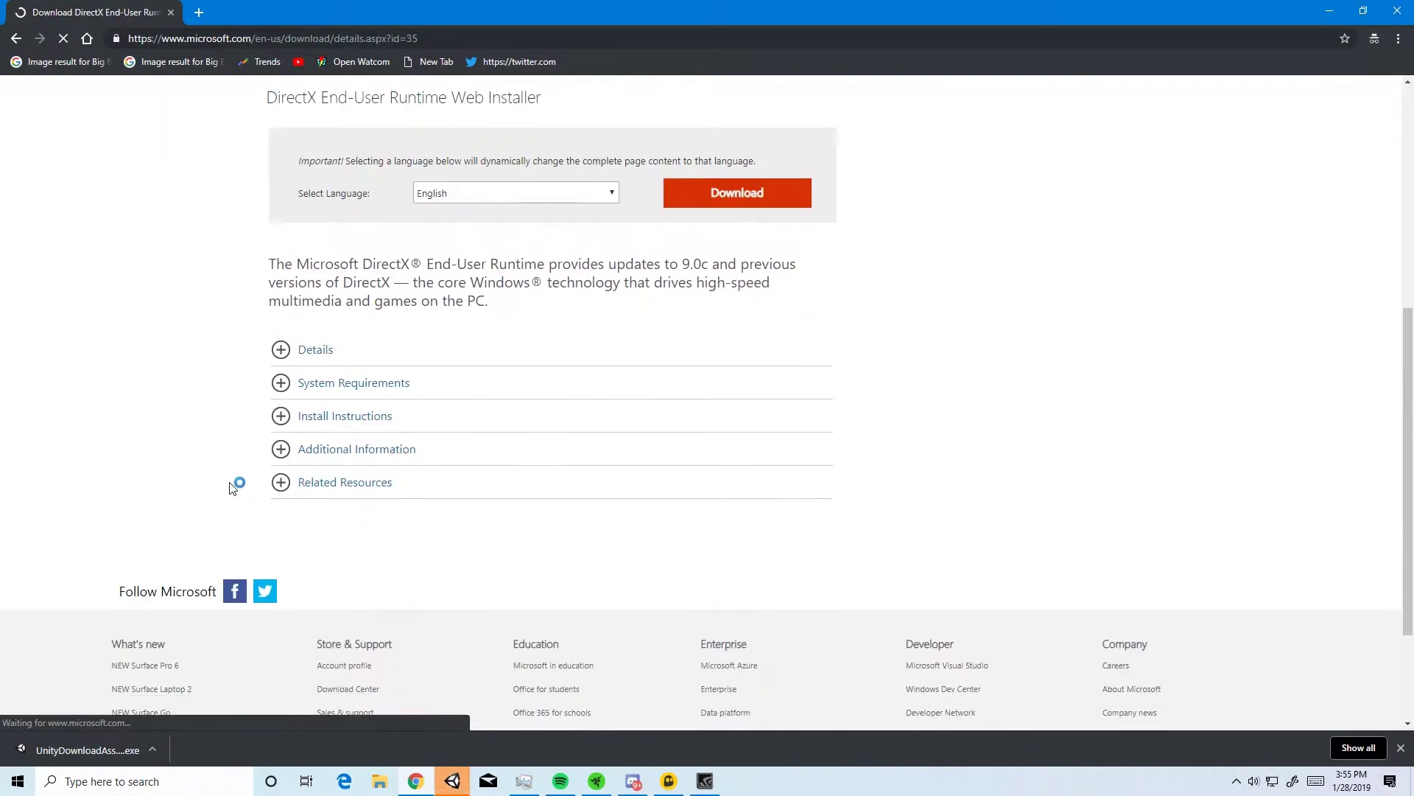
right_click(500, 197)
left_click(500, 193)
left_click(515, 190)
left_click(738, 191)
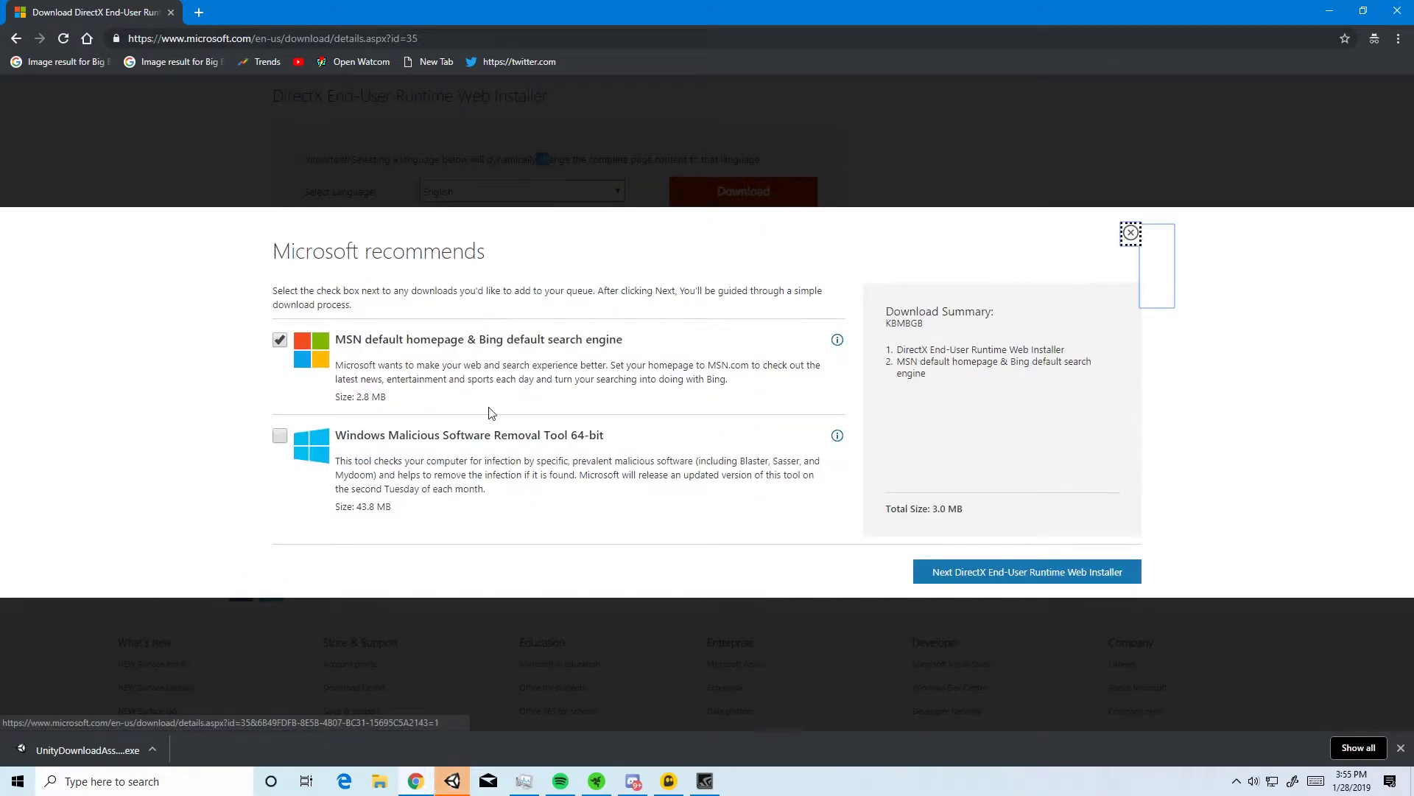
Add the Windows Malicious Software Removal Tool 64-bit to the recommended downloads and proceed with the DirectX End-User Runtime Web Installer
left_click(398, 453)
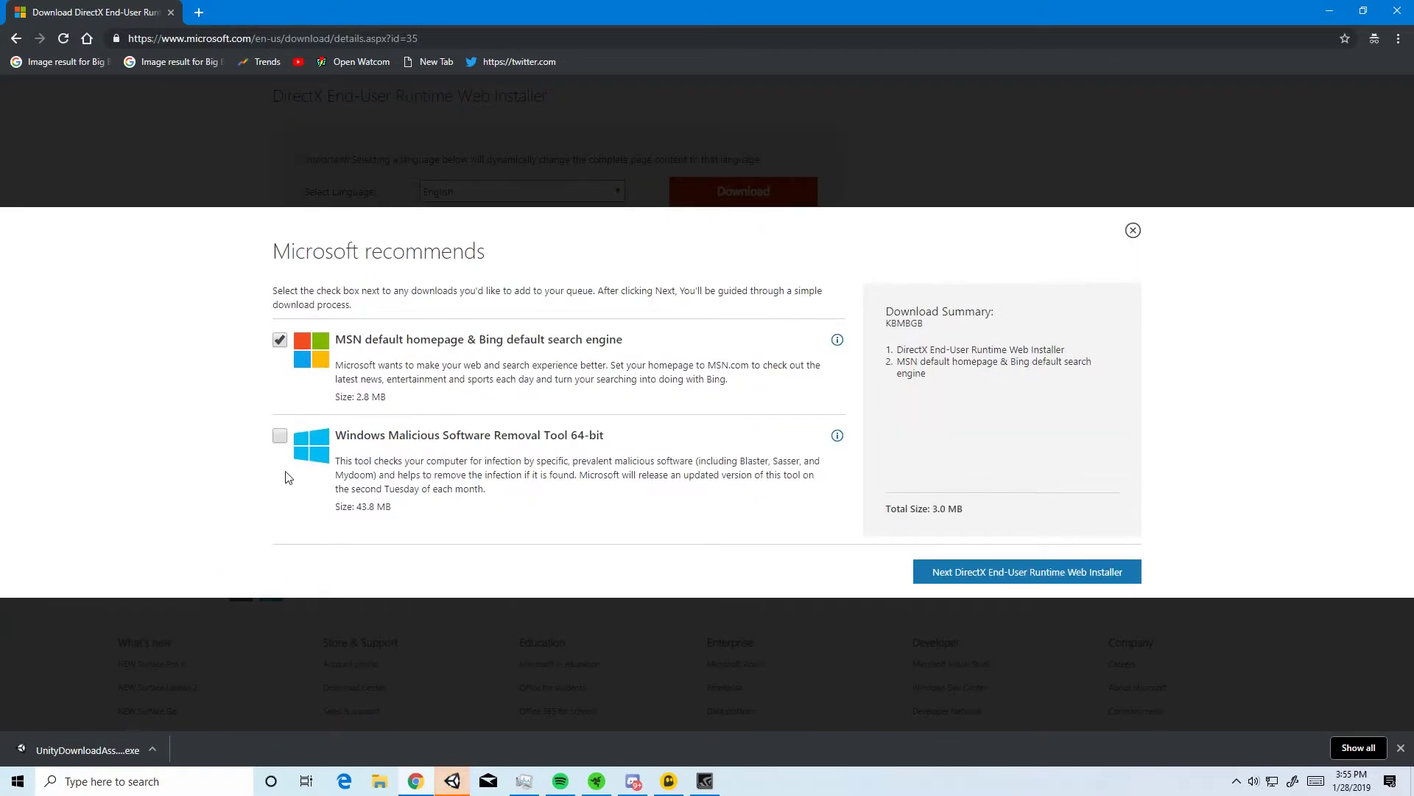
triple_click(279, 435)
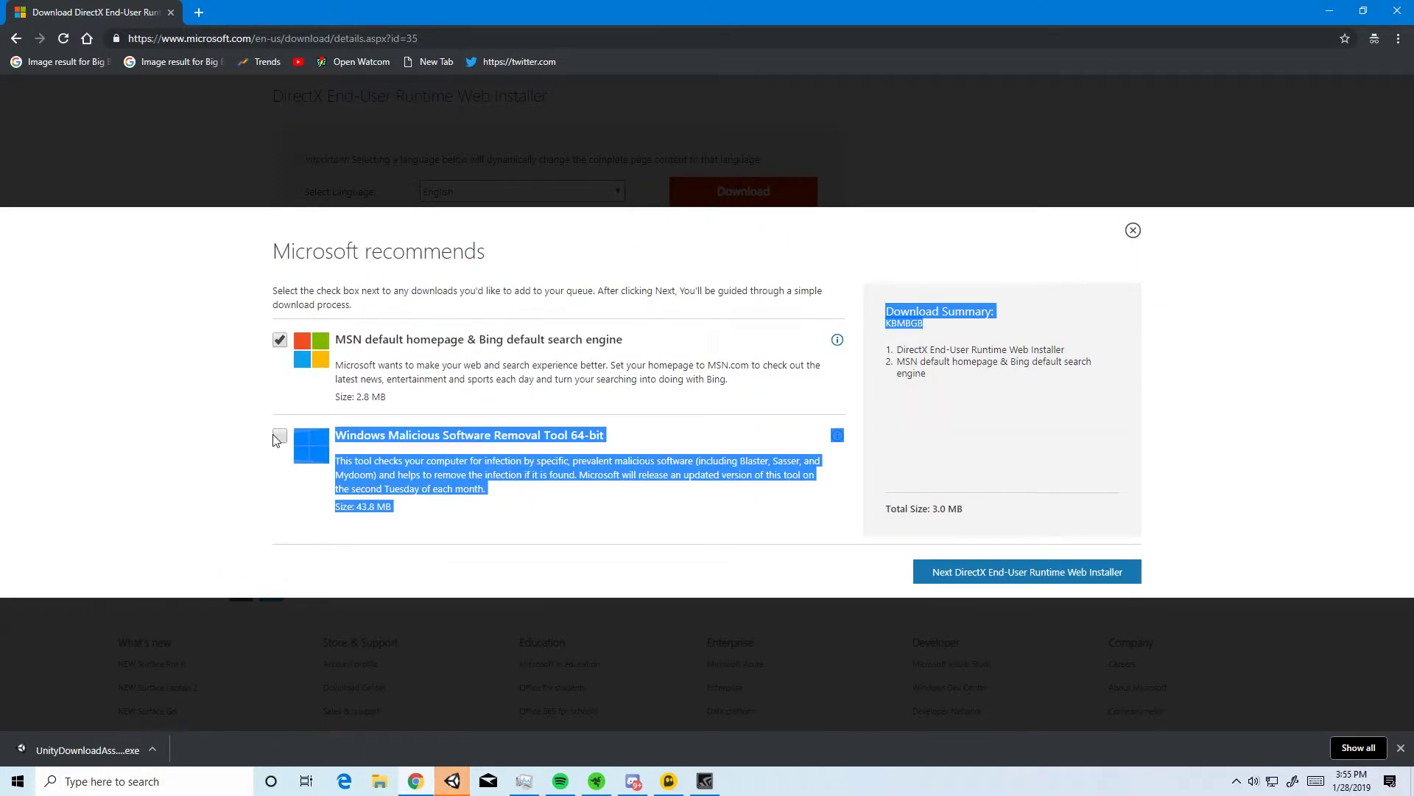
left_click(220, 402)
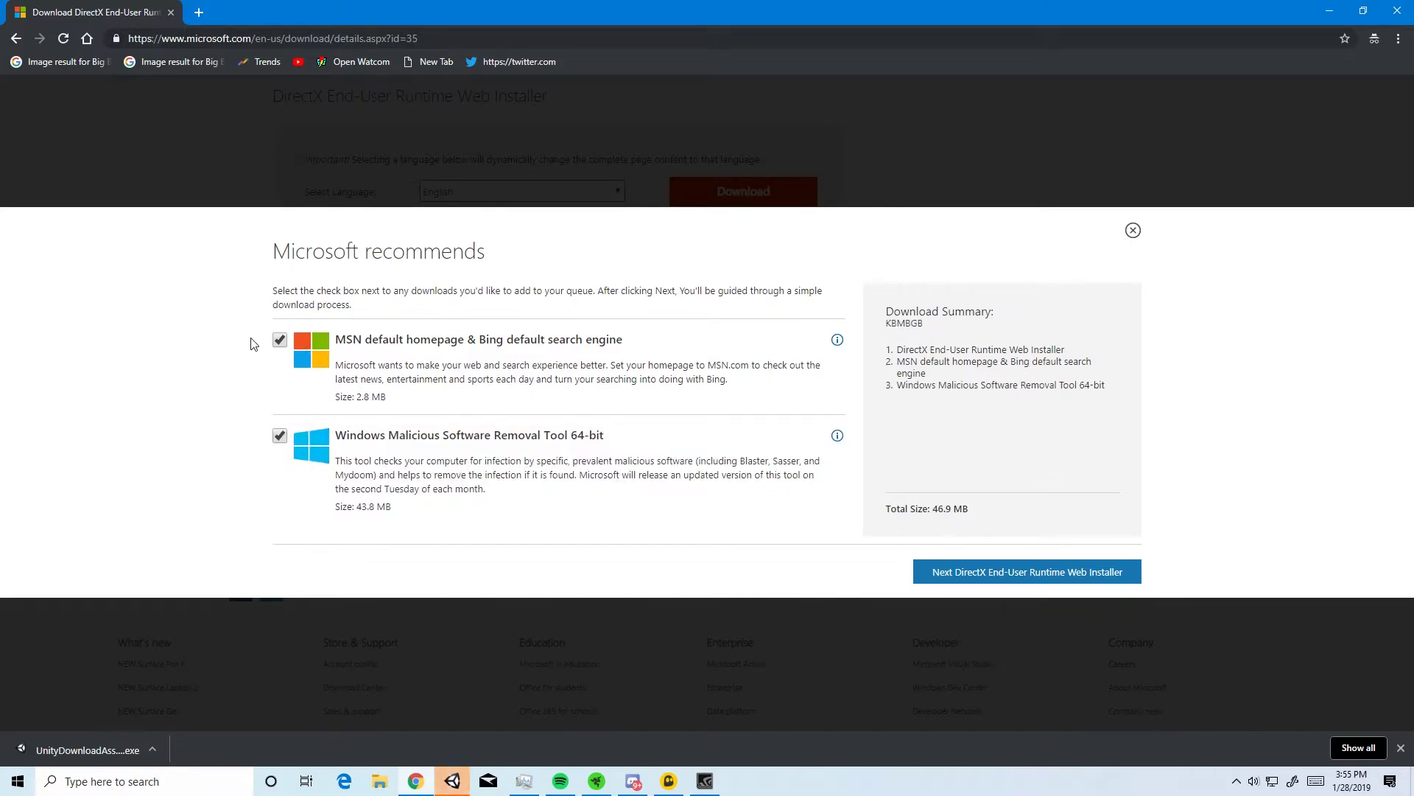
left_click(284, 346)
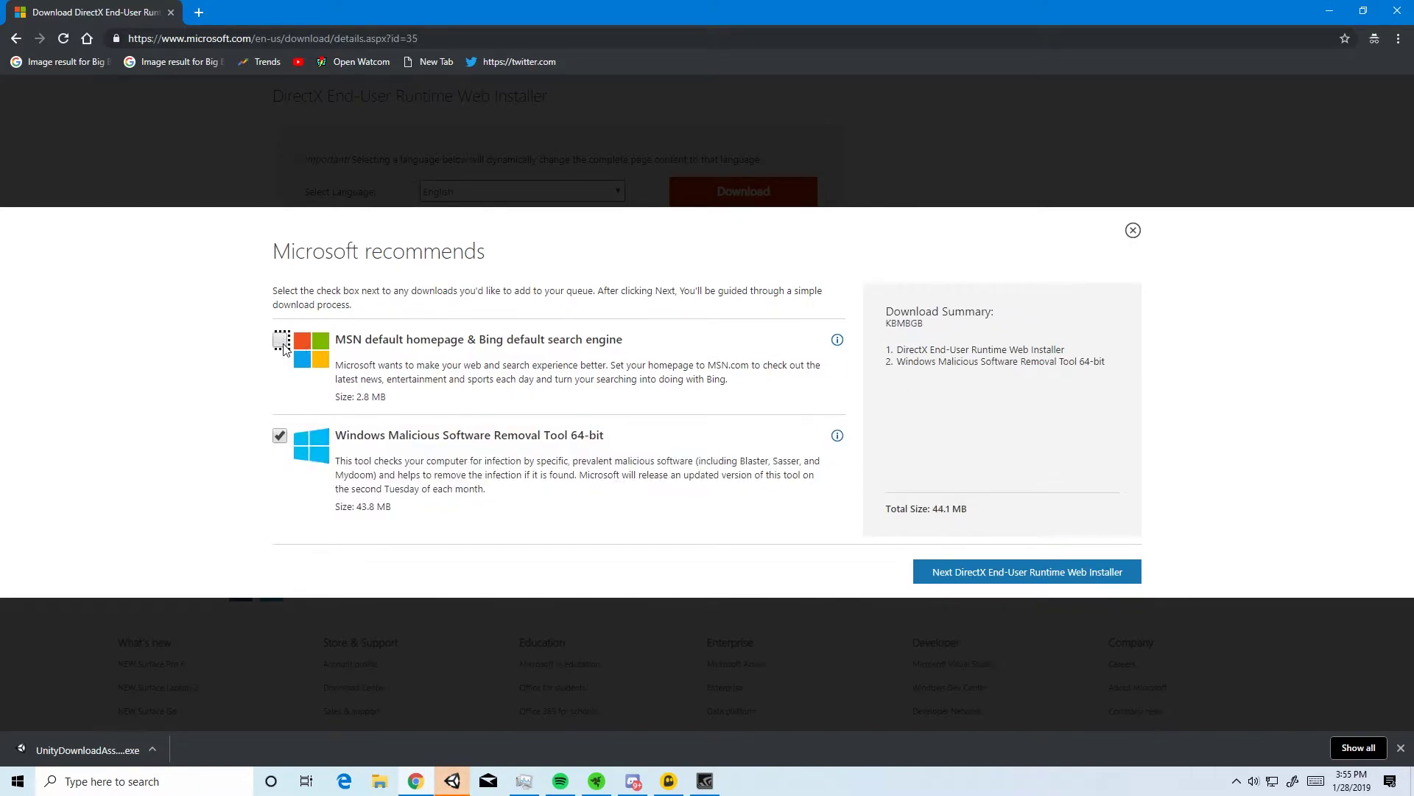
left_click(284, 346)
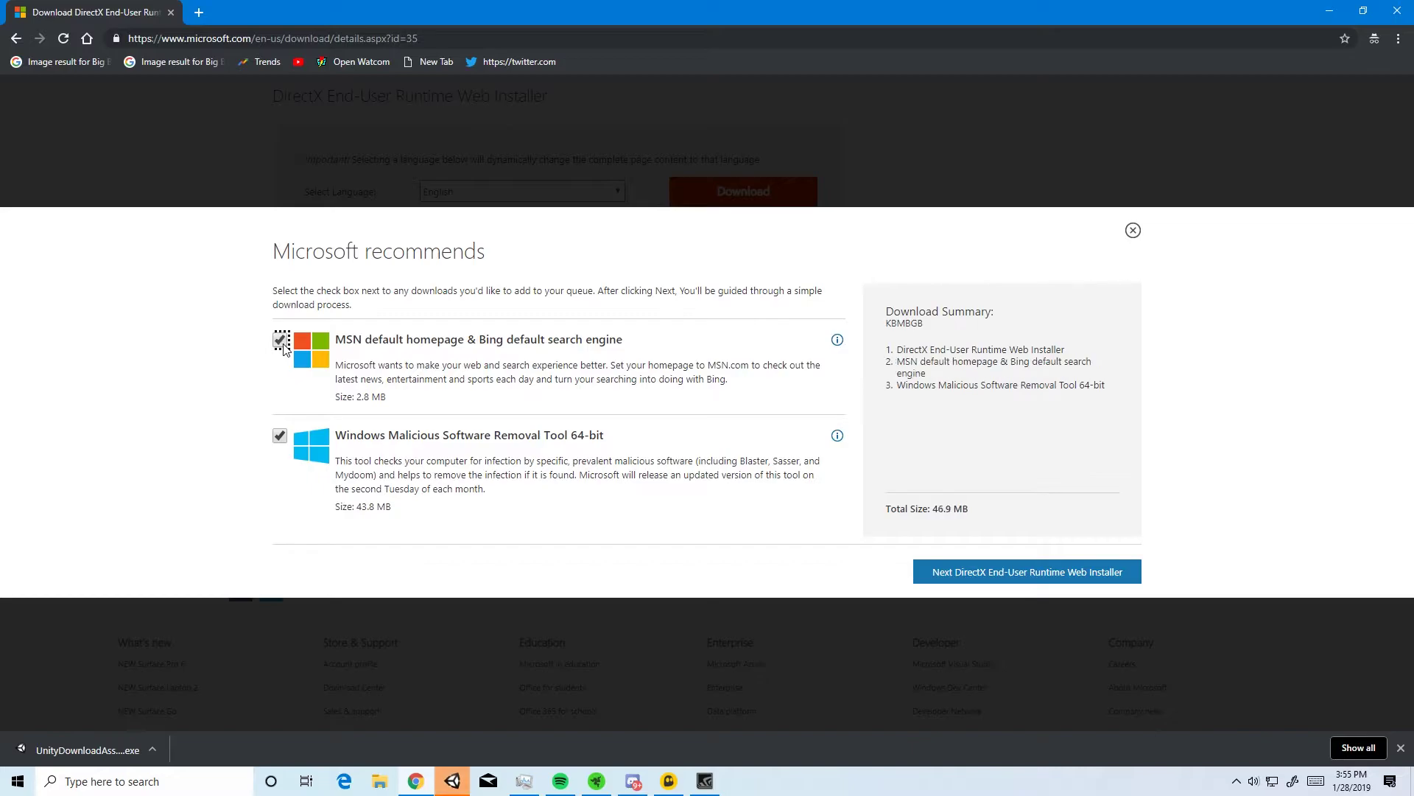
left_click(1083, 573)
Save dxwebsetup.exe to Seagate Backup Plus Drive (D:) and allow the DirectX SDK app to make changes to the device
scroll(711, 482, "down", 10)
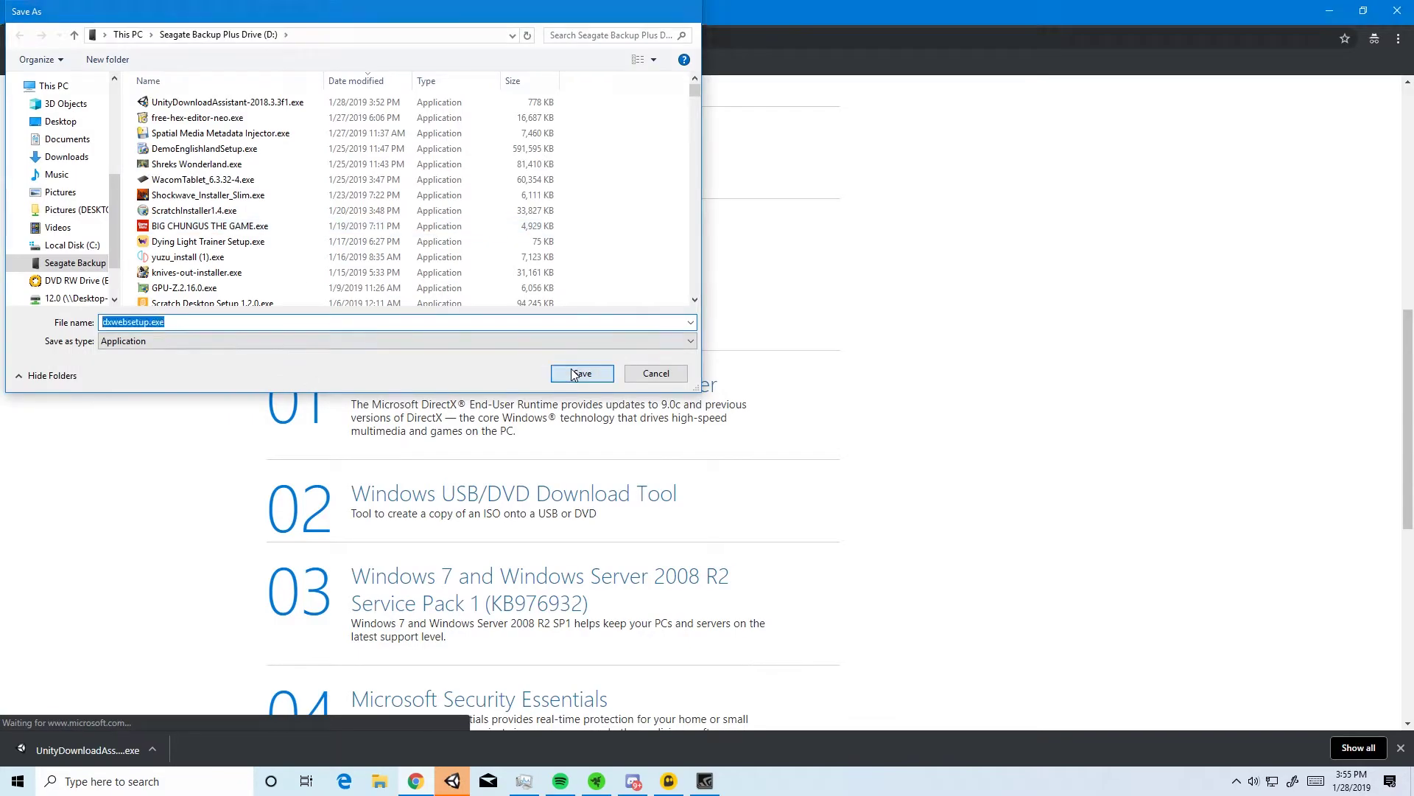
left_click(581, 373)
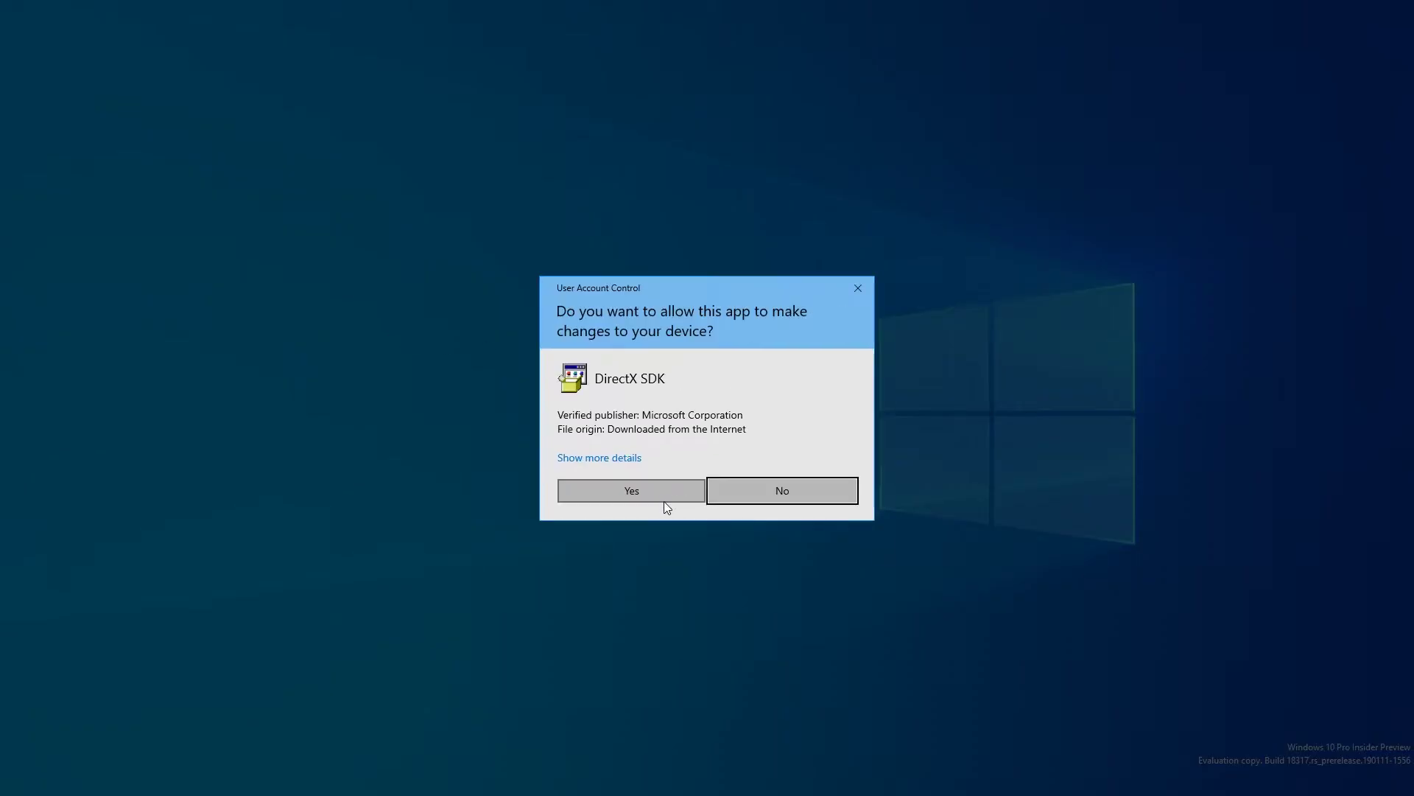
left_click(664, 500)
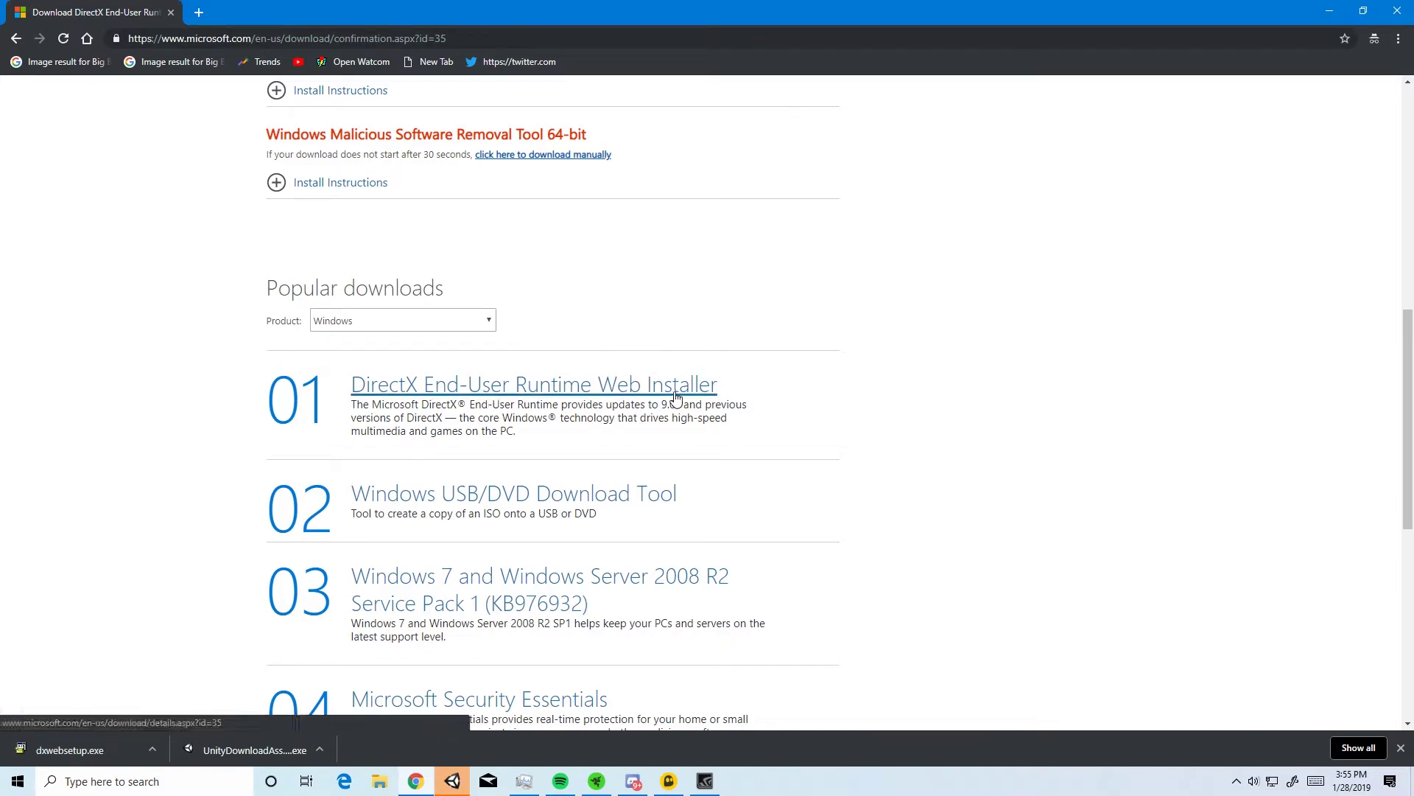
Run the downloaded dxwebsetup.exe again and approve its request to make changes to the device
scroll(610, 376, "up", 8)
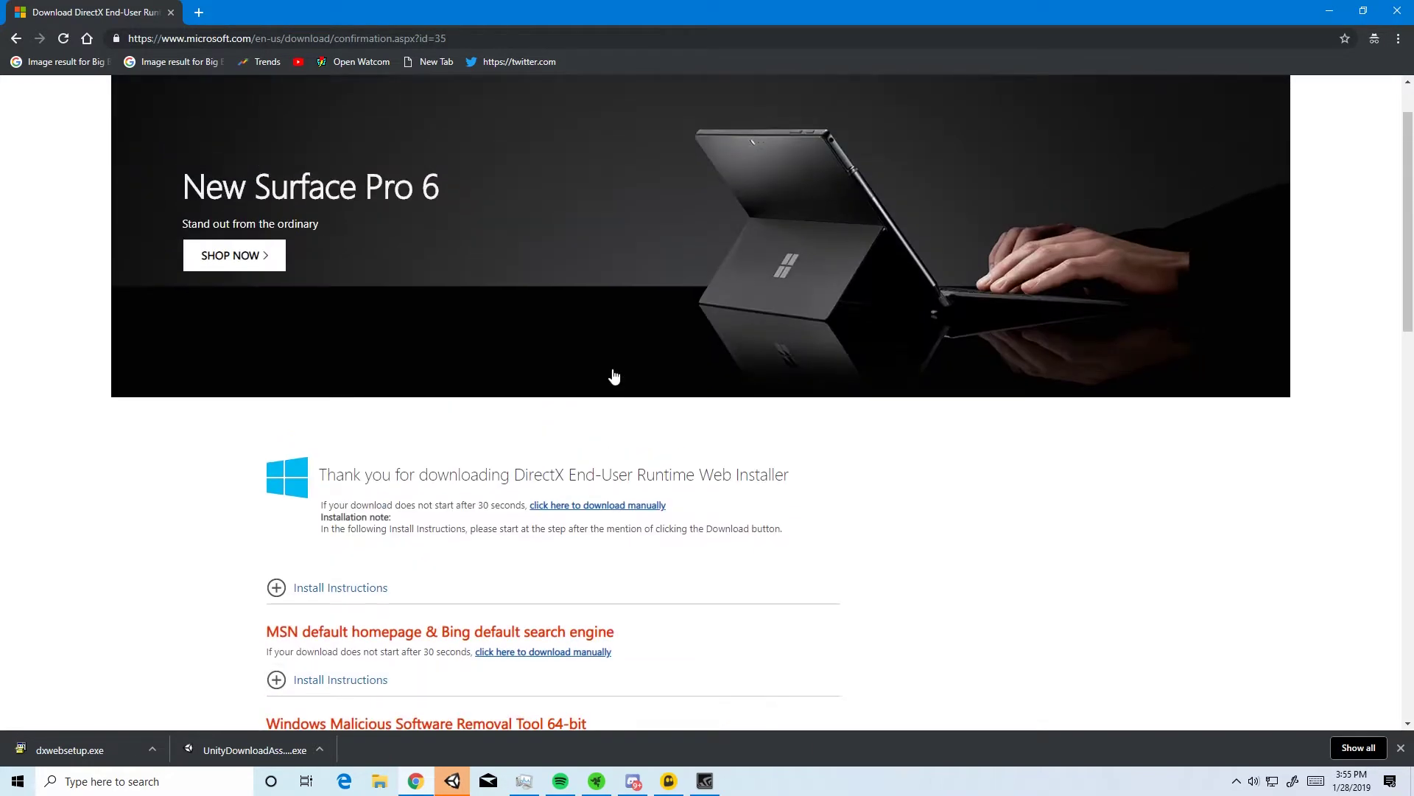
scroll(610, 387, "down", 10)
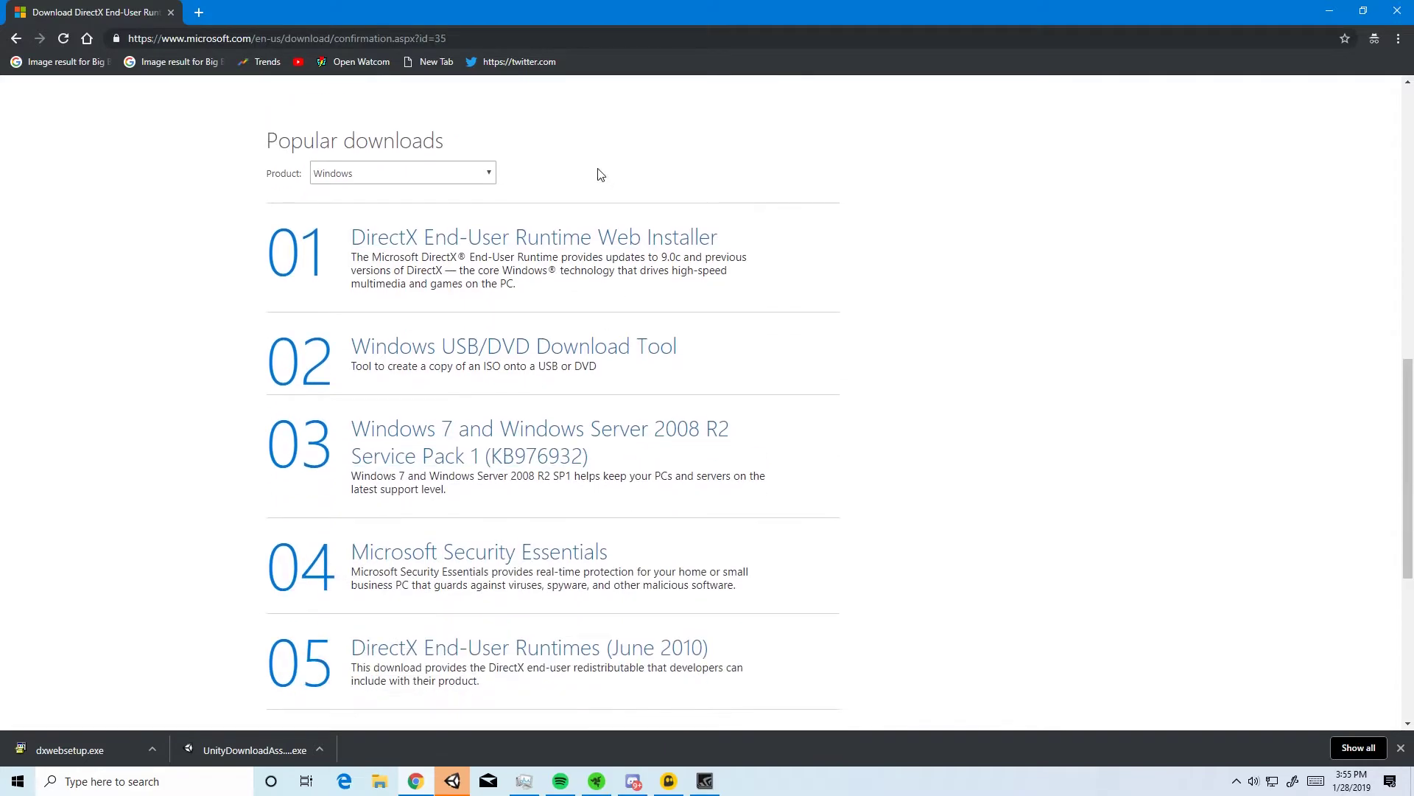
scroll(132, 674, "down", 5)
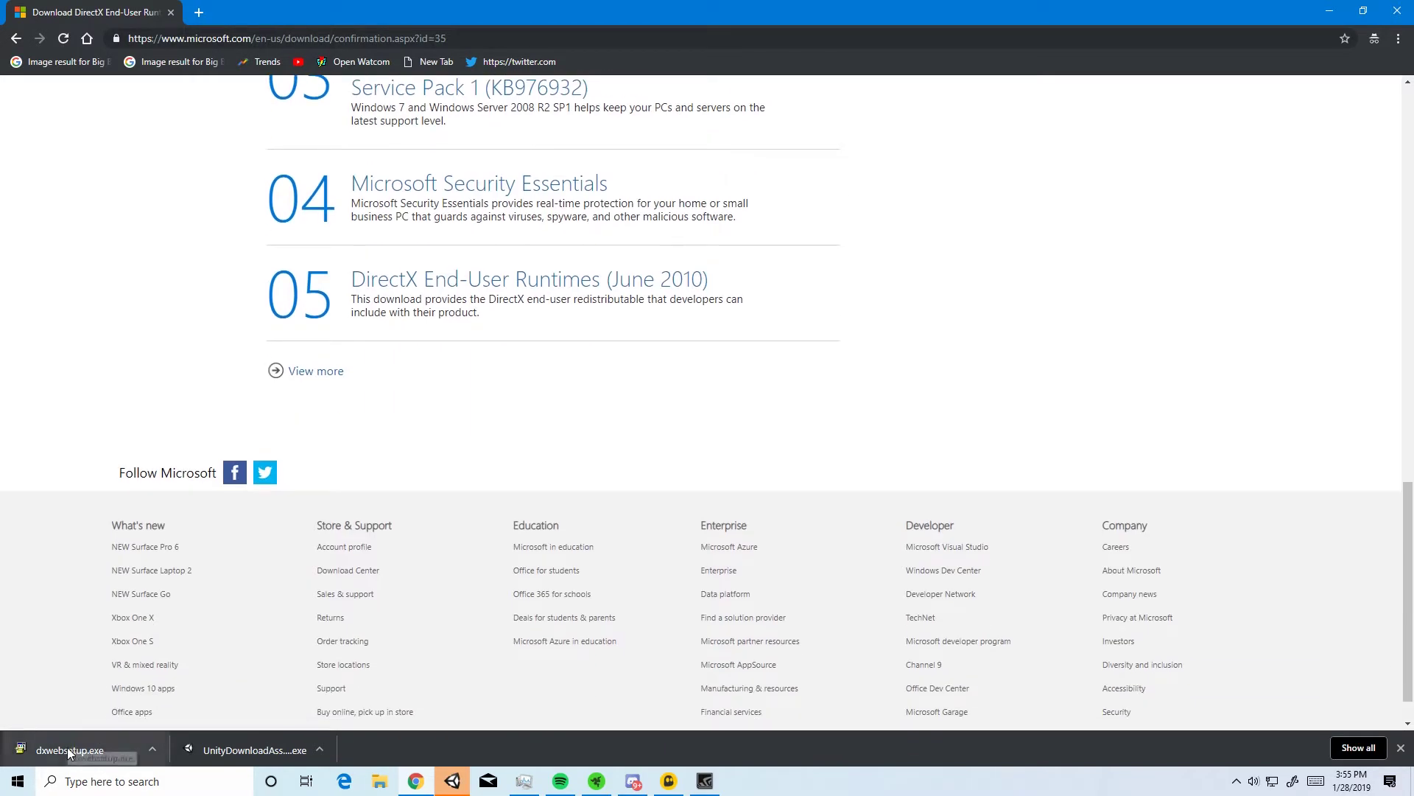
scroll(115, 461, "up", 5)
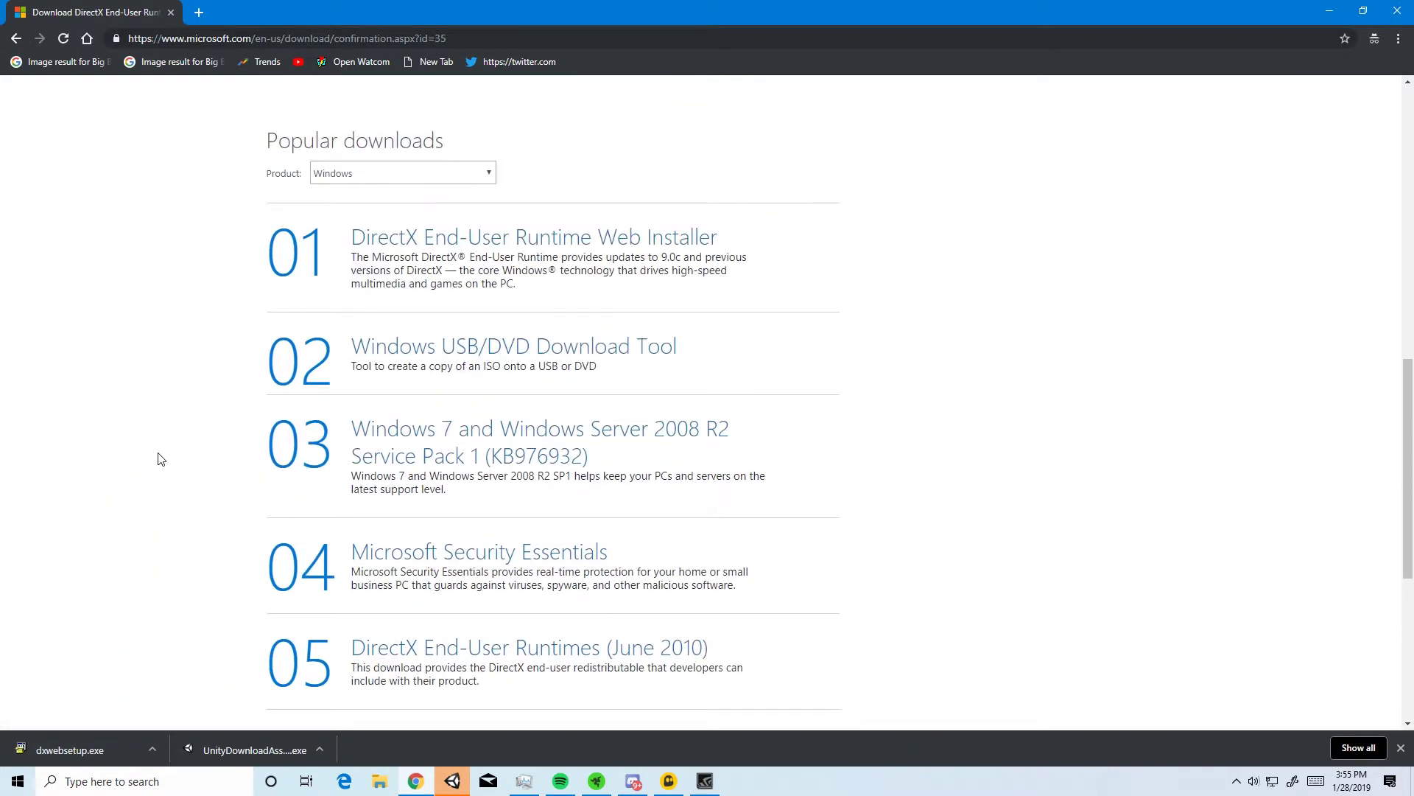
scroll(160, 459, "up", 8)
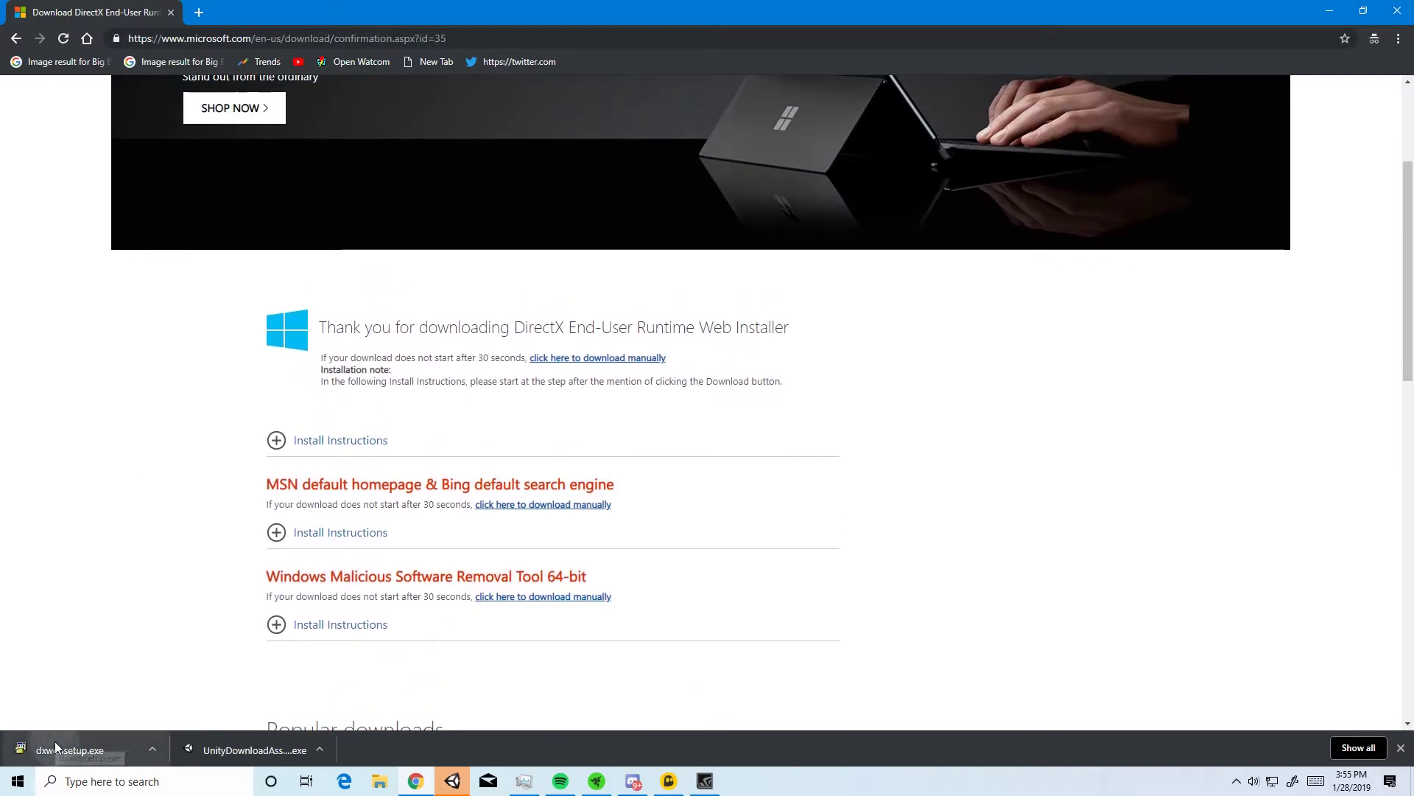
left_click(55, 743)
left_click(605, 489)
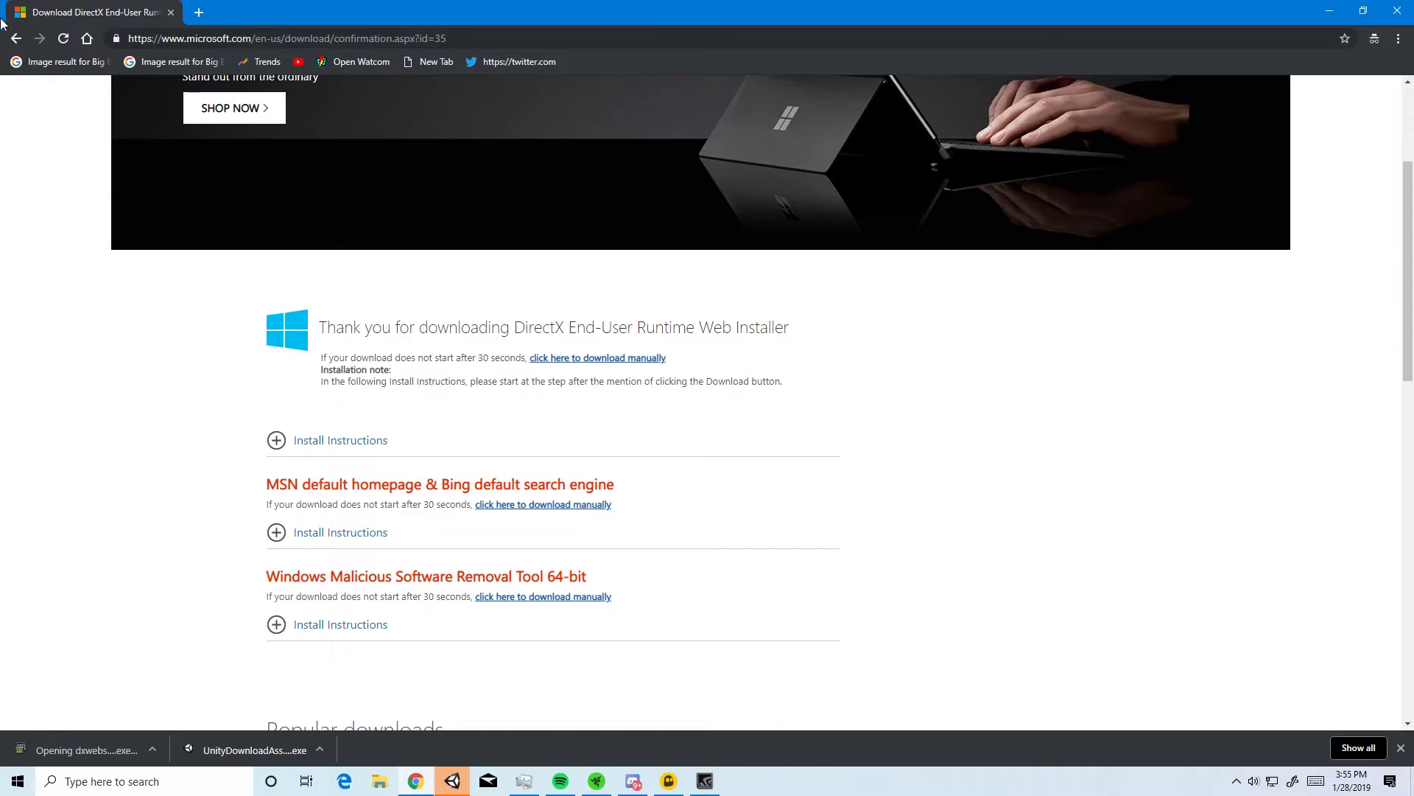
Open the DirectX End-User Runtimes page from the earlier search results and start downloading directx_feb2007_redist.exe, cancelling the save
left_click(10, 43)
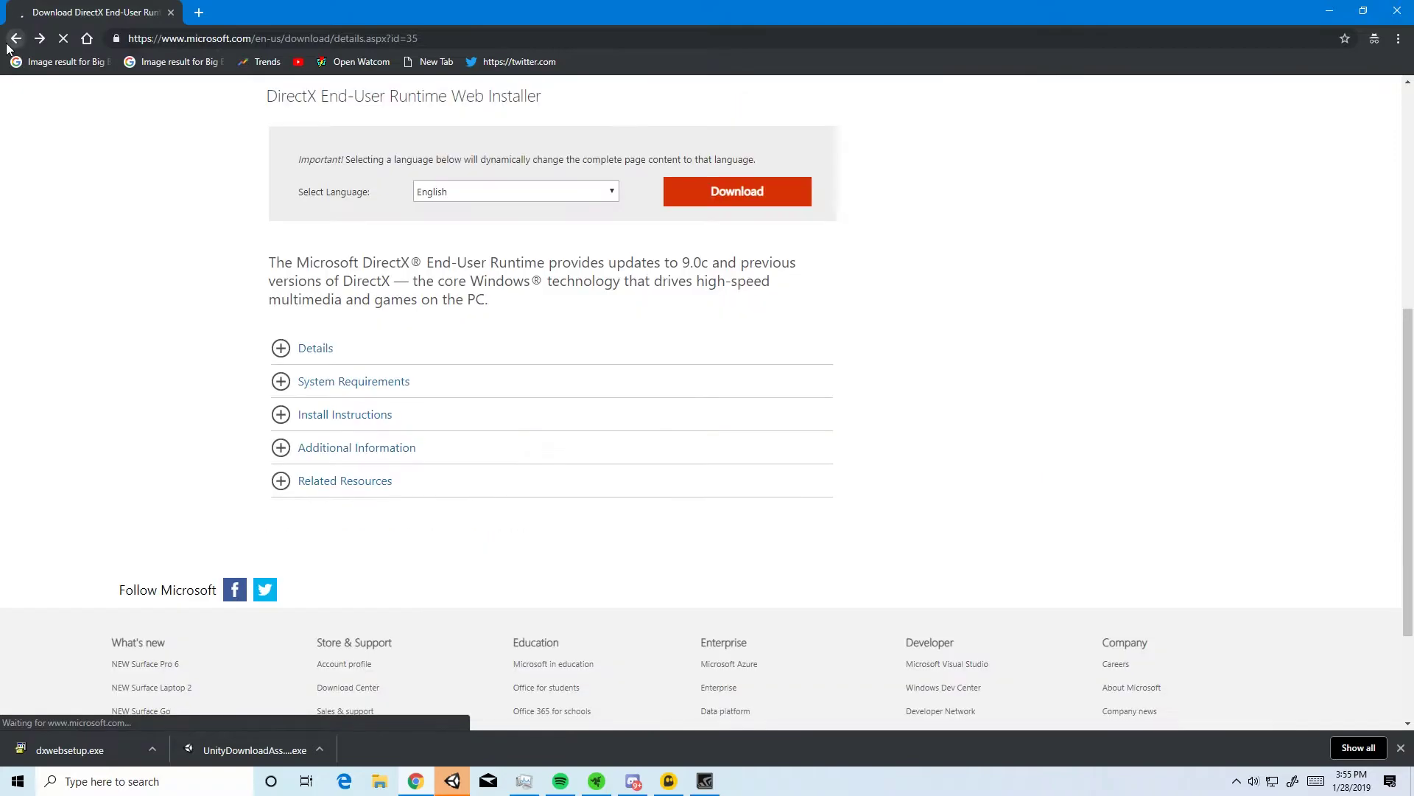
left_click(8, 43)
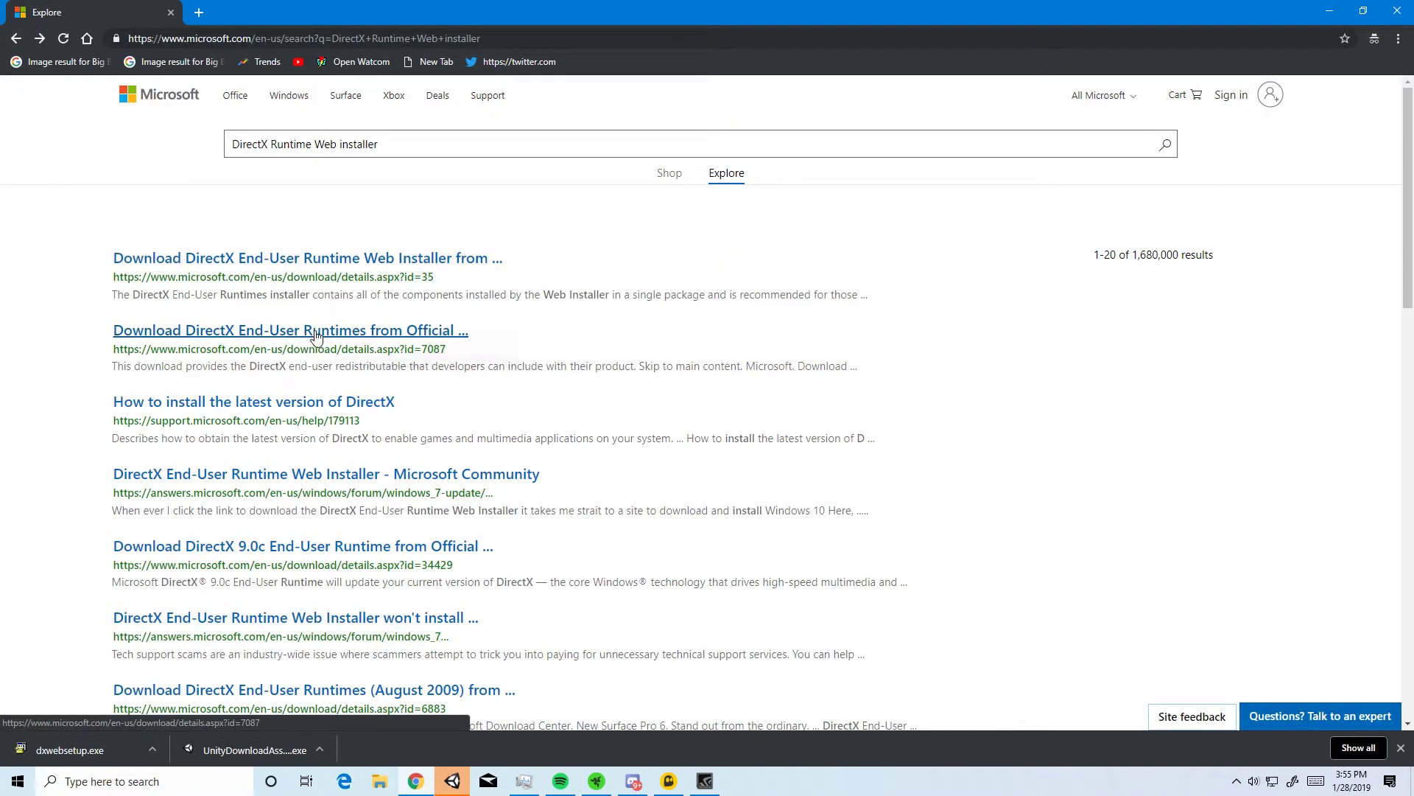
left_click(430, 337)
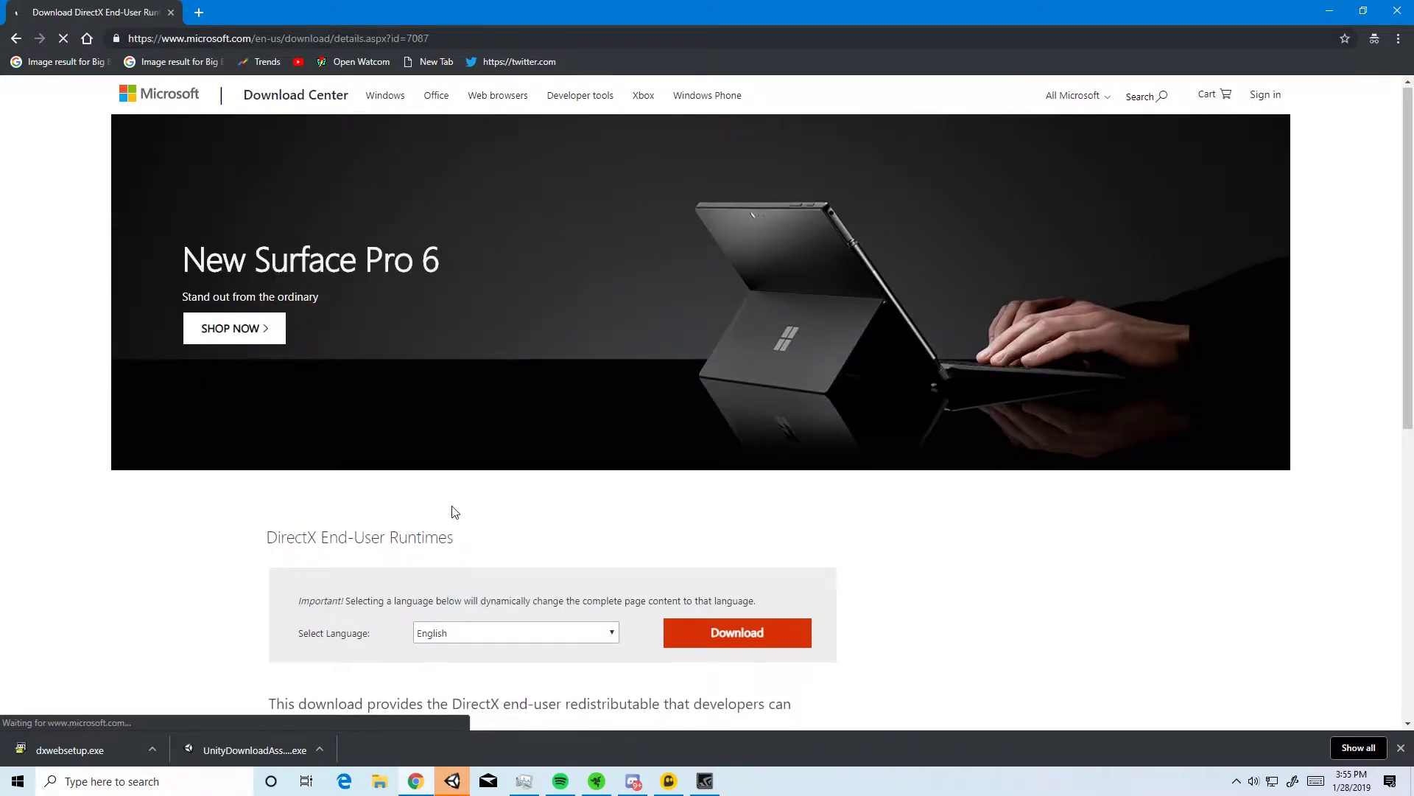
scroll(598, 292, "down", 5)
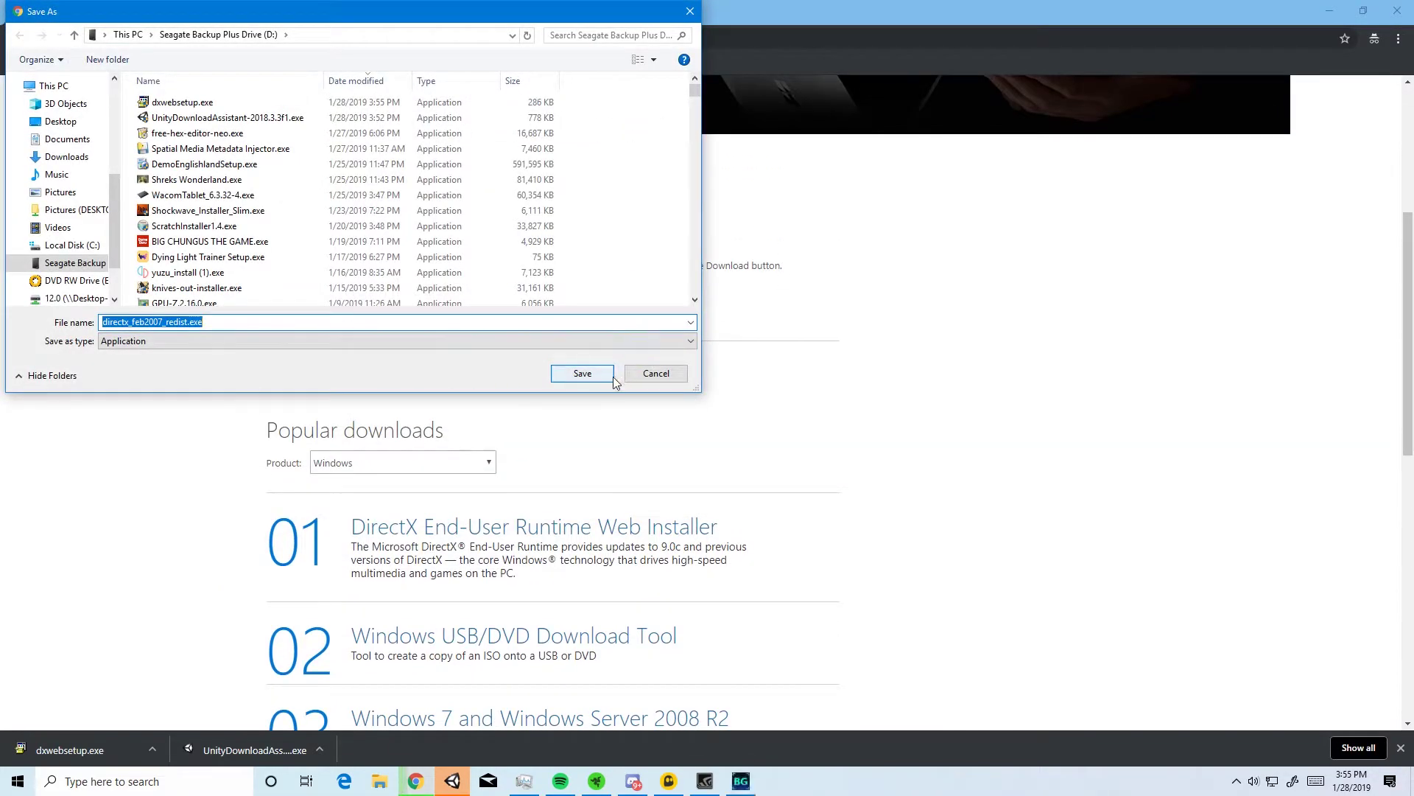
left_click(630, 376)
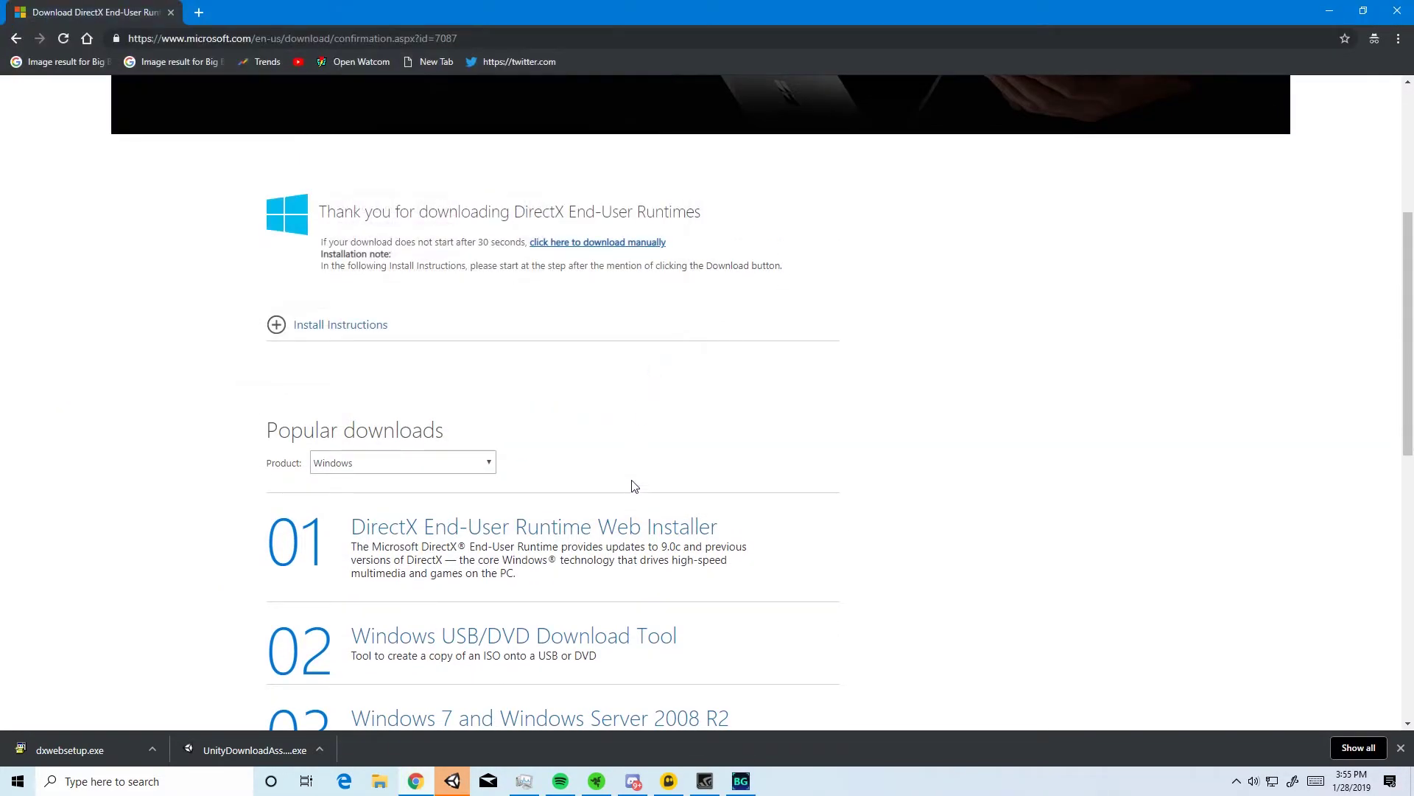
Open the DirectX End-User Runtime Web Installer page from the popular downloads and continue its download without the MSN homepage and Bing search offer
left_click(627, 529)
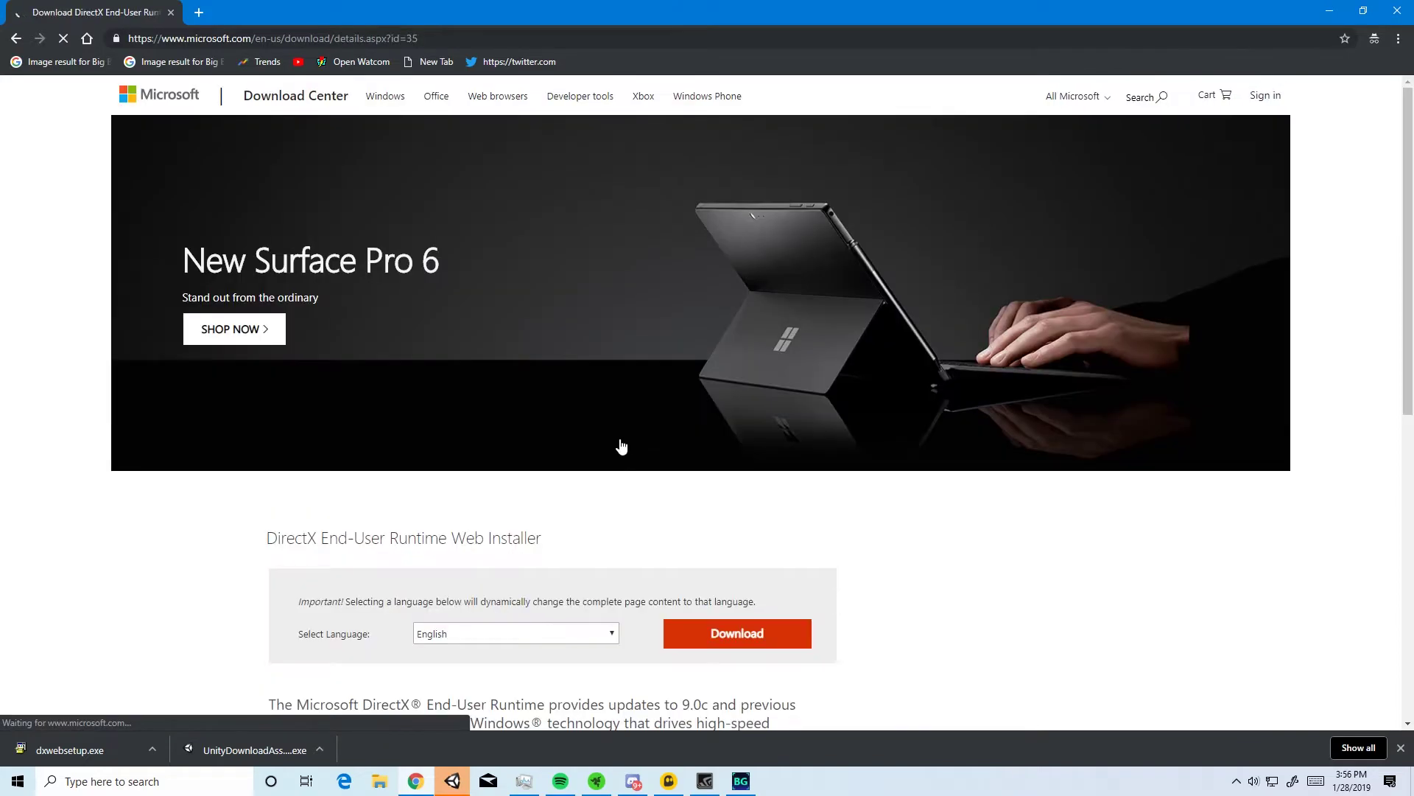
scroll(641, 456, "down", 3)
left_click(747, 423)
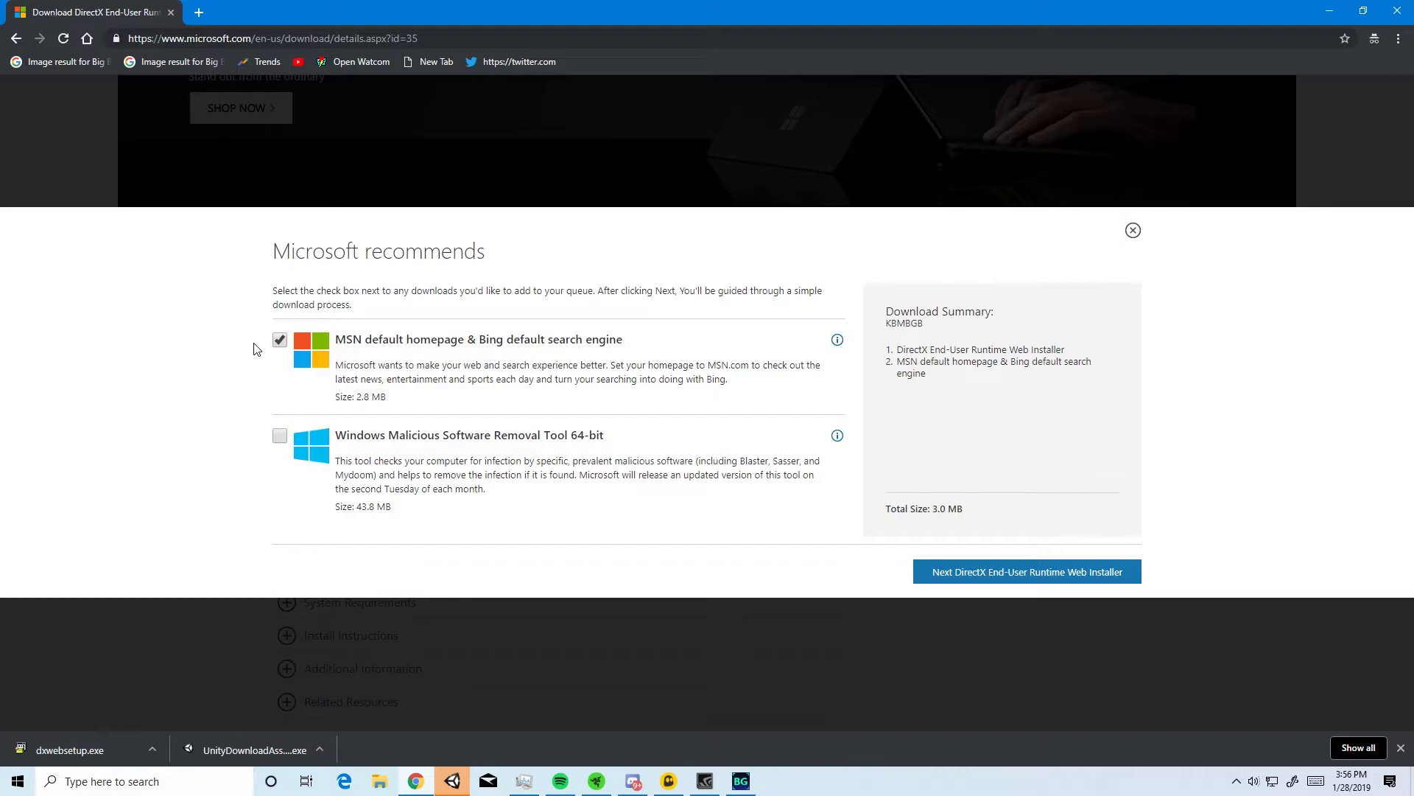
left_click(280, 340)
left_click(960, 574)
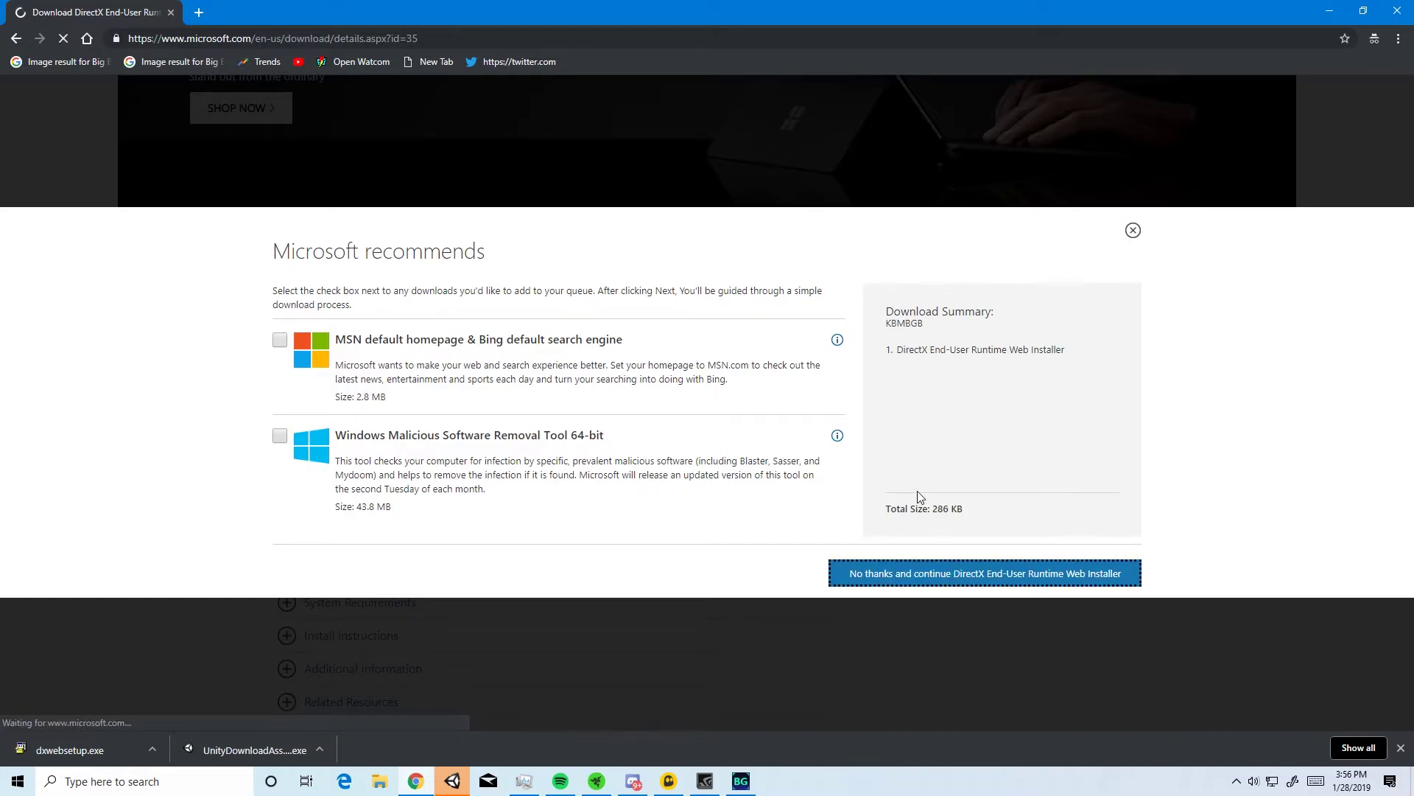
Save dxwebsetup (1).exe to Seagate Backup Plus Drive (D:) and allow the DirectX SDK app to make changes to the device
scroll(506, 490, "down", 7)
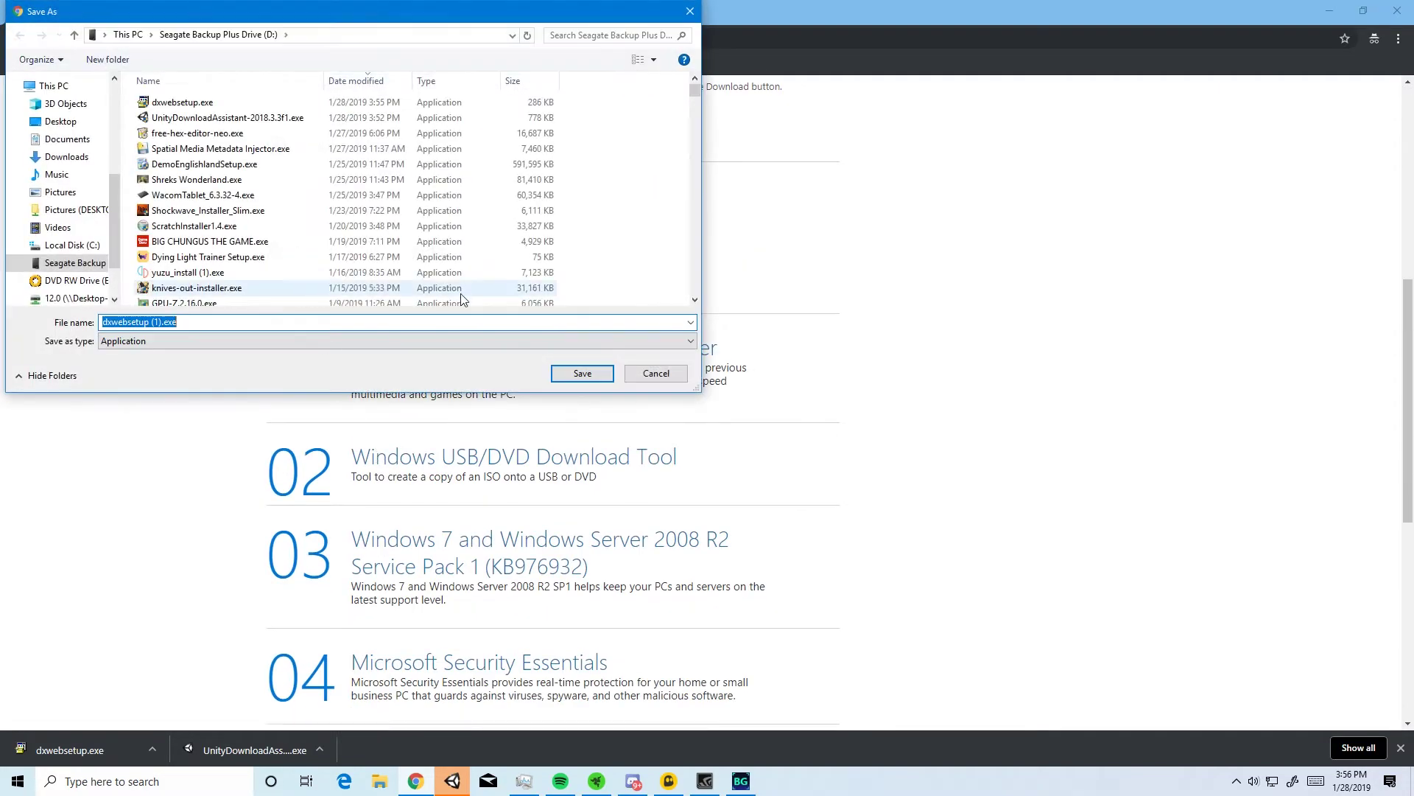
key("Return")
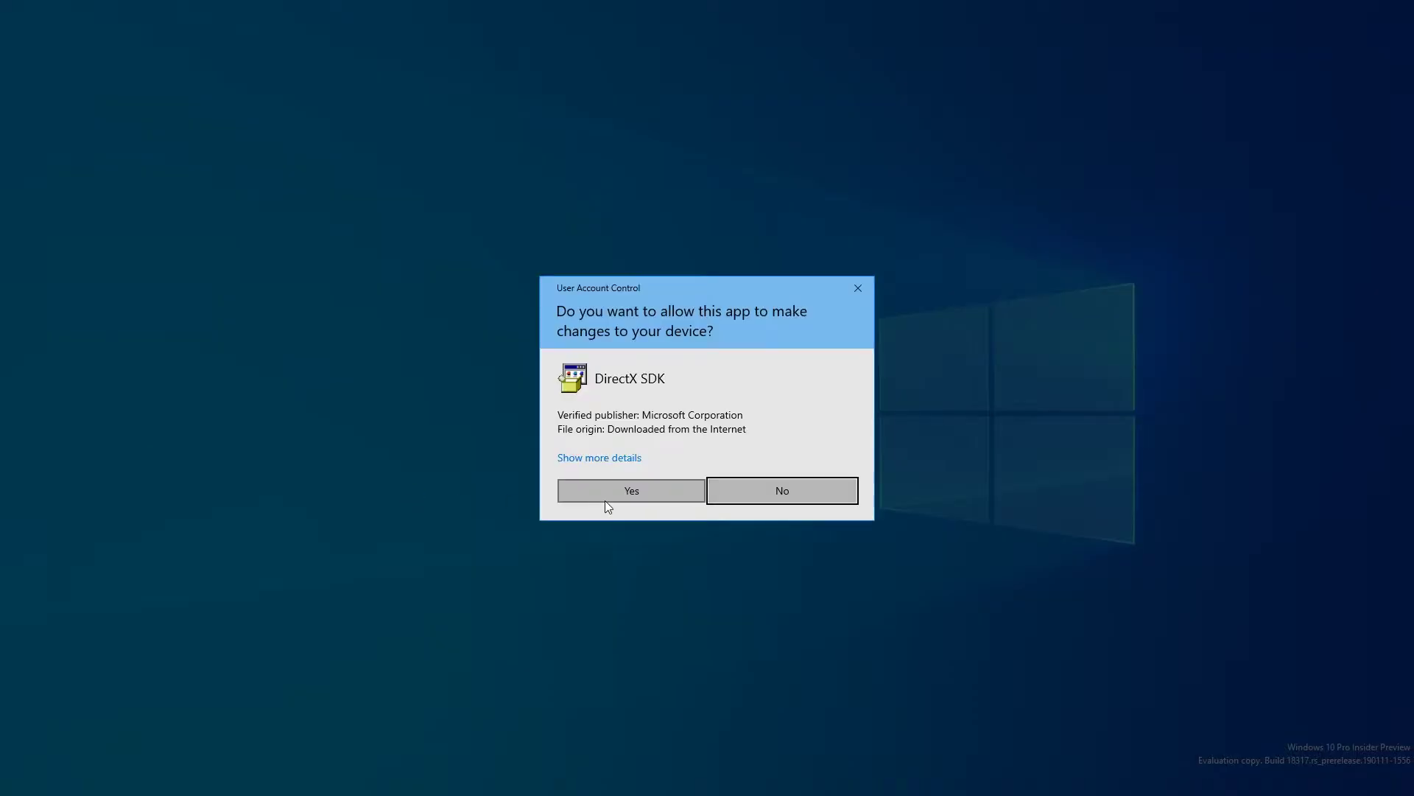
left_click(602, 498)
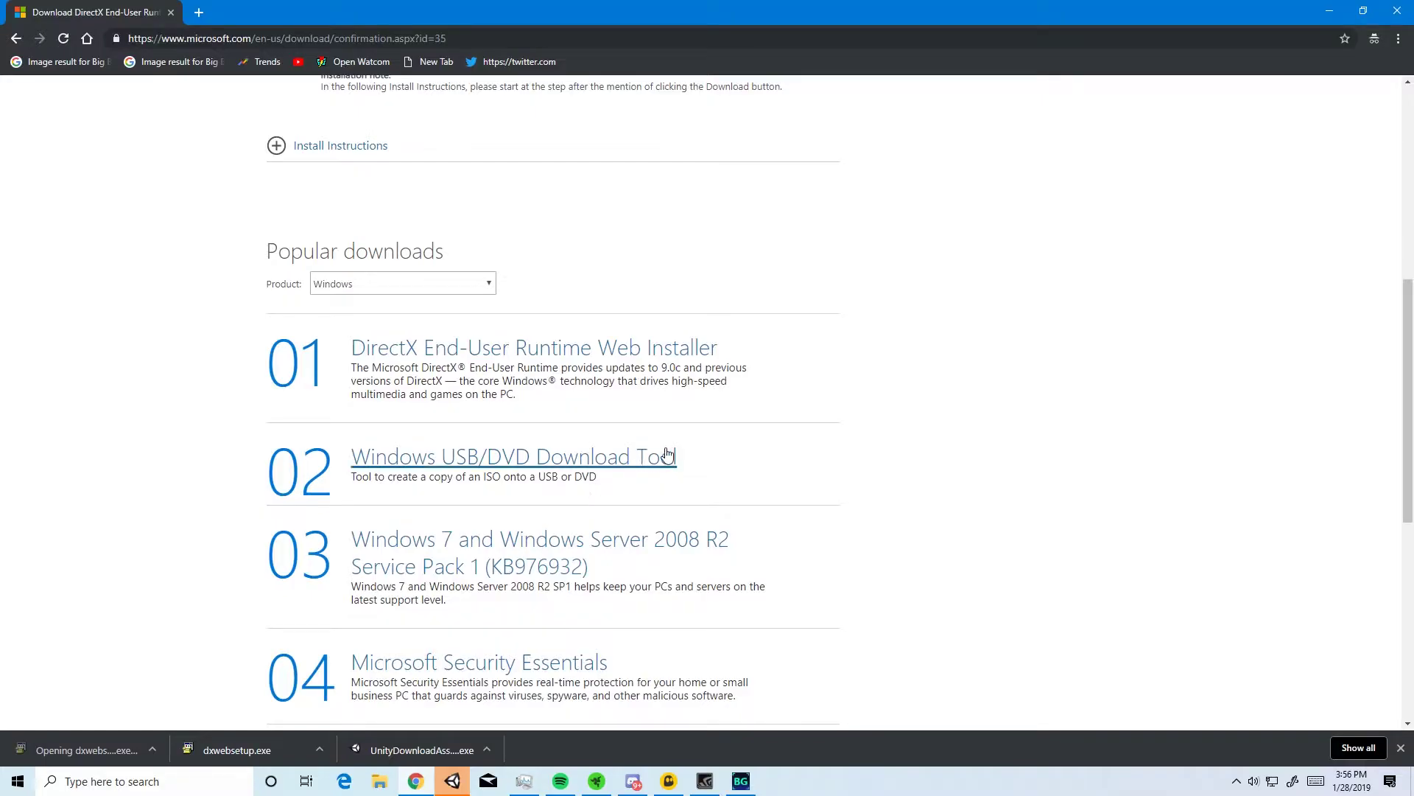
Return to the DirectX End-User Runtimes download and save directx_feb2007_redist.exe to Seagate Backup Plus Drive (D:)
left_click(3, 46)
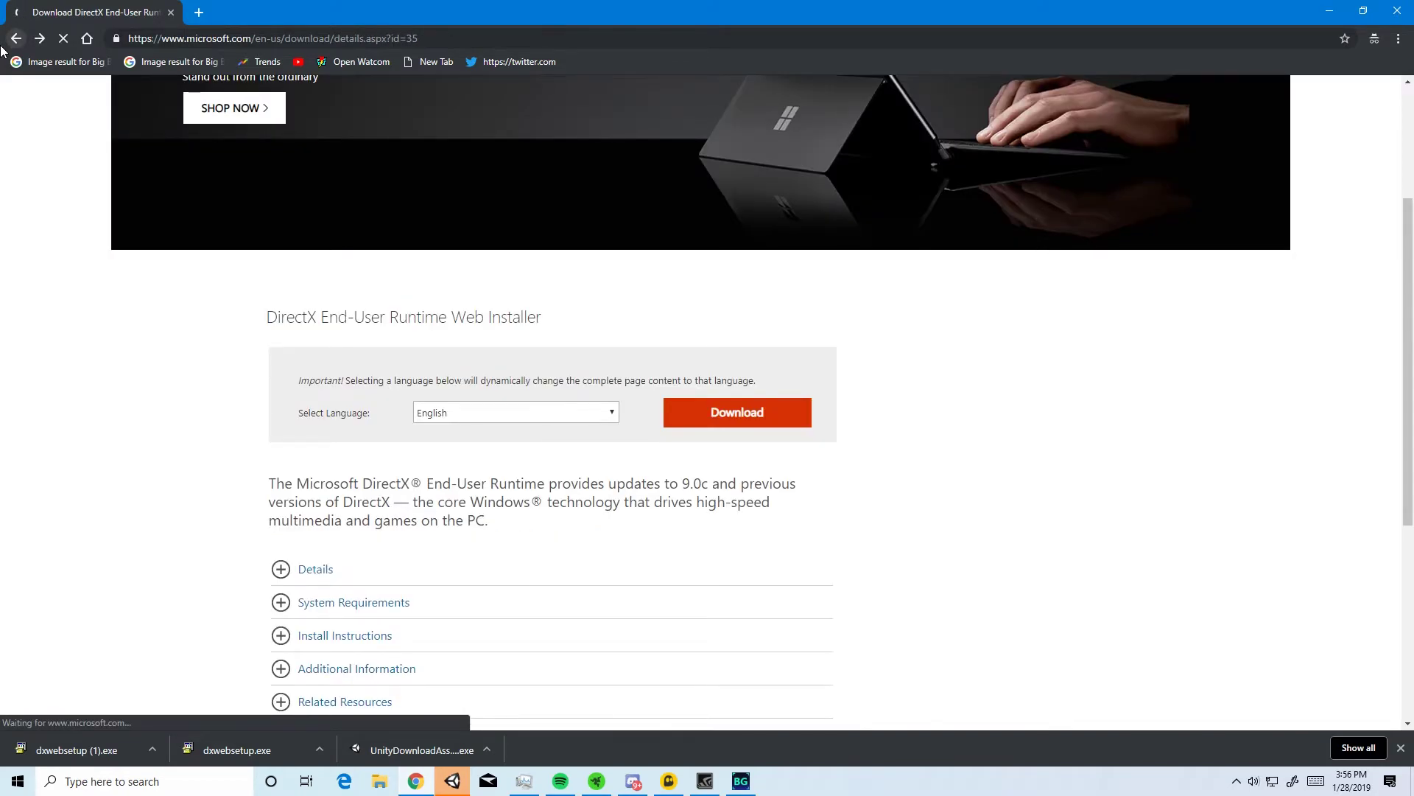
left_click(3, 46)
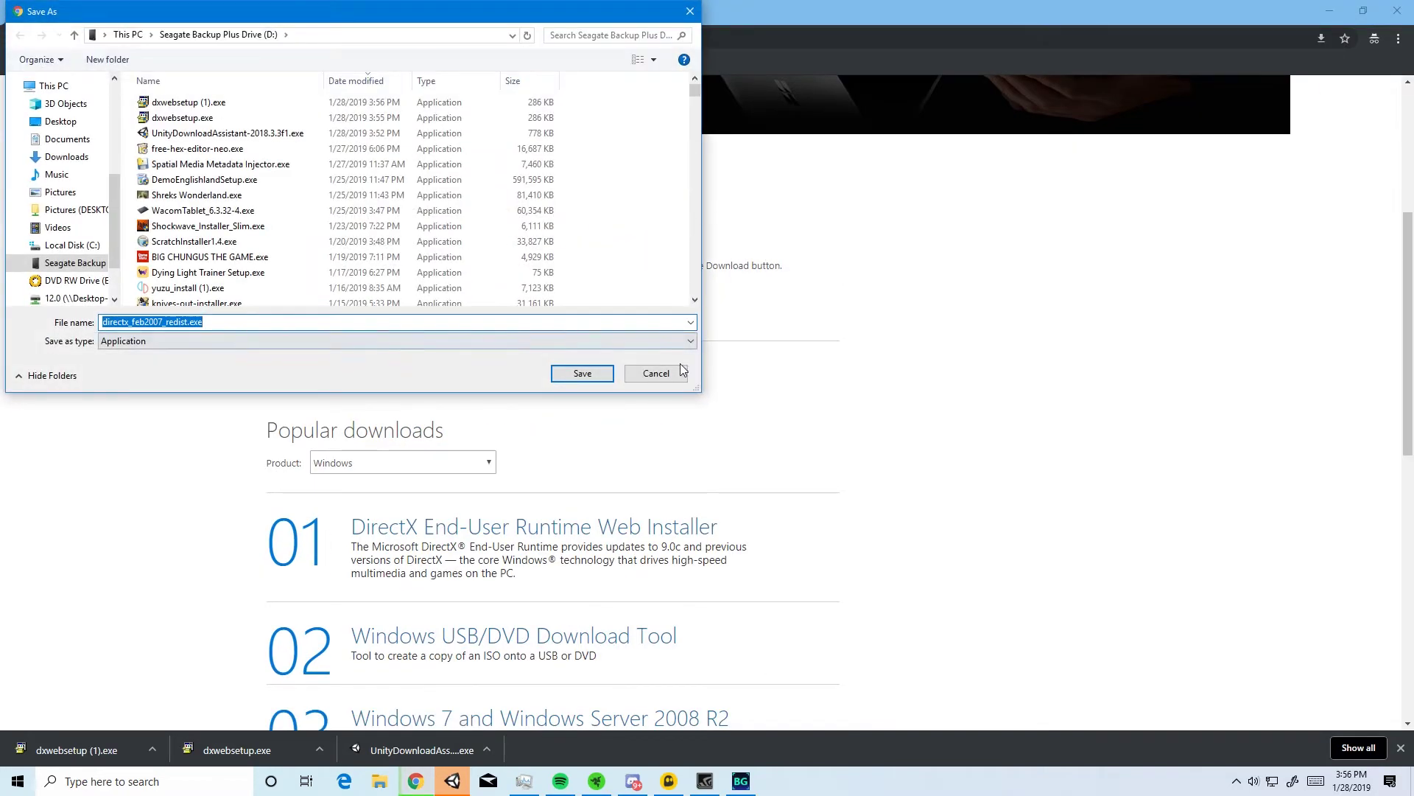
left_click(588, 378)
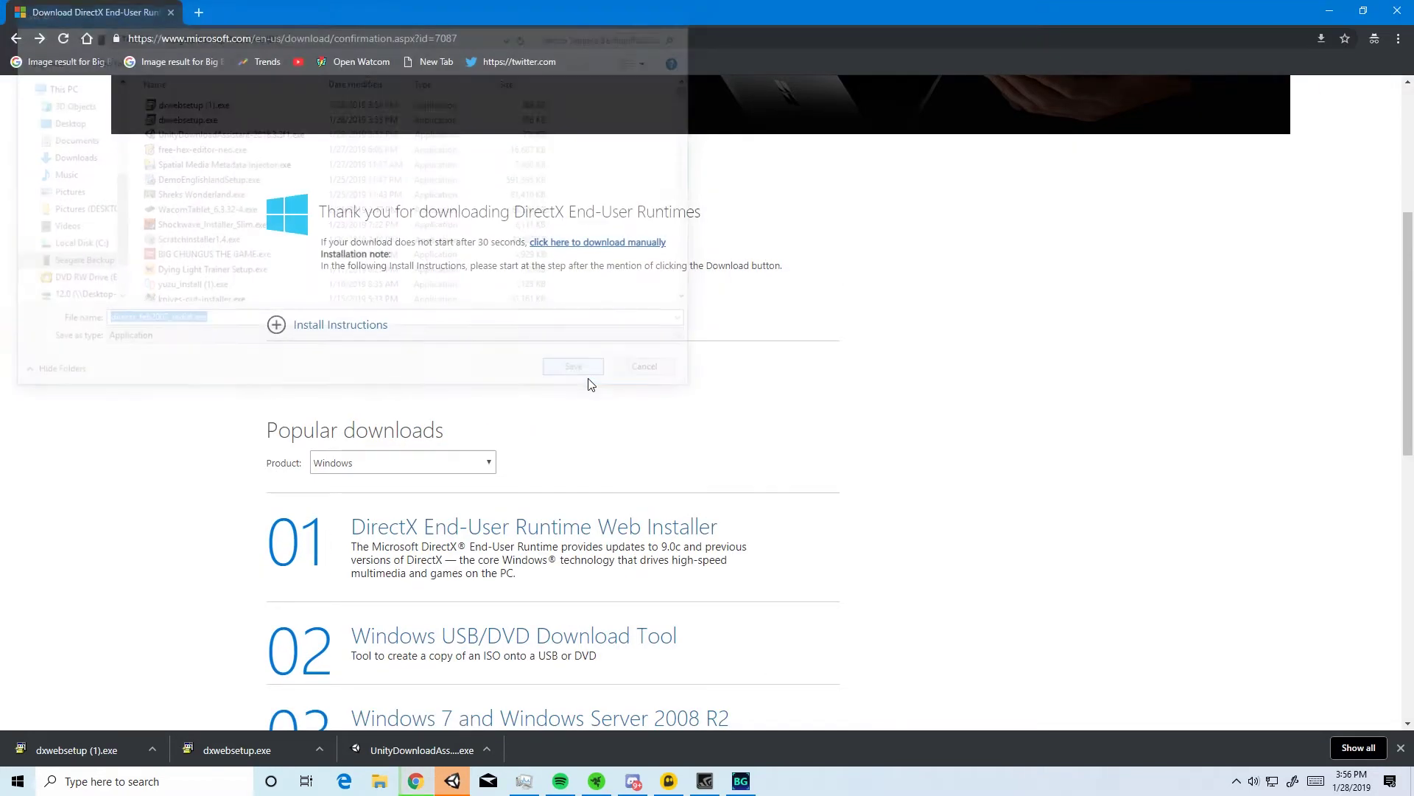
Search the Microsoft site for "directx" and choose to install DirectX 9.0 Web setup using compatibility settings
left_click(9, 38)
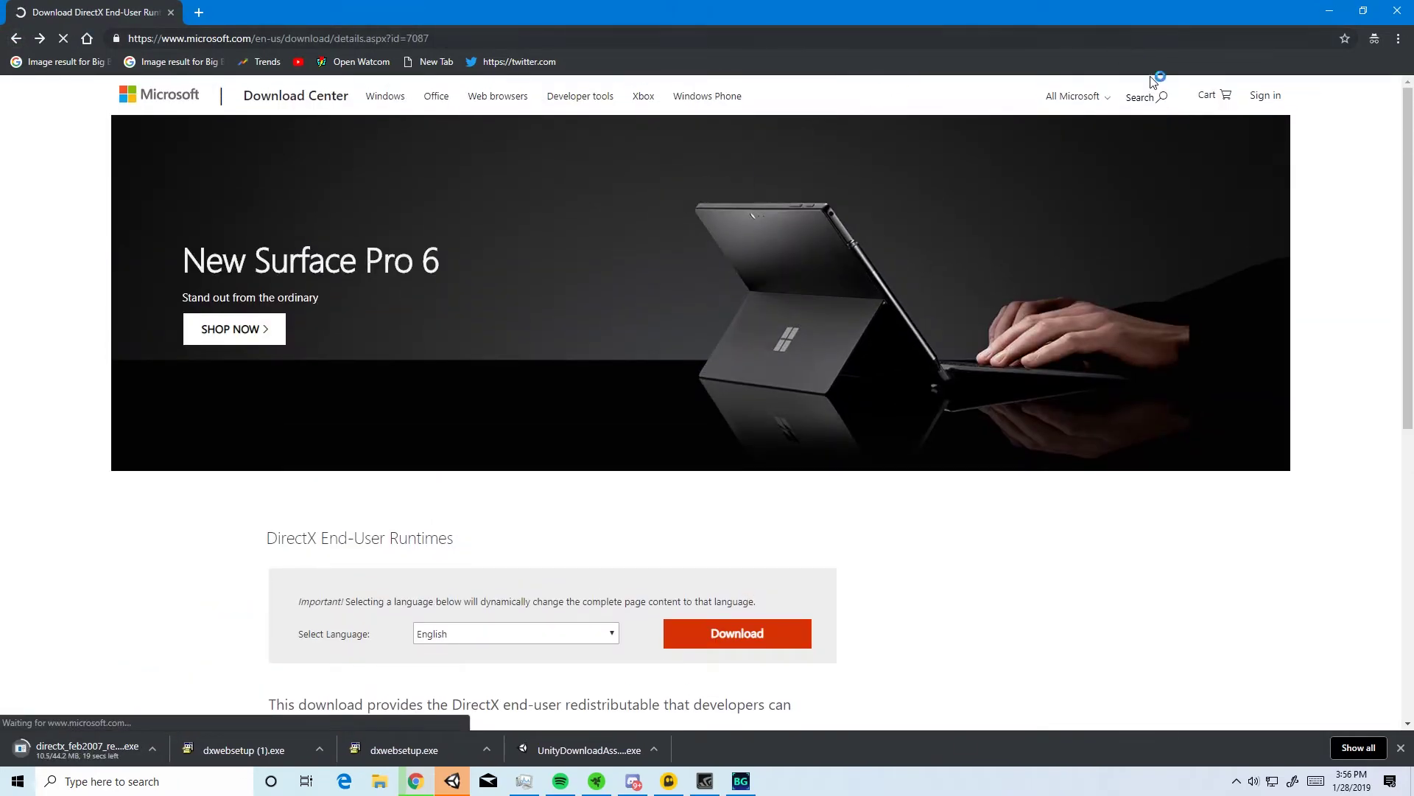
left_click(1152, 78)
type("dire")
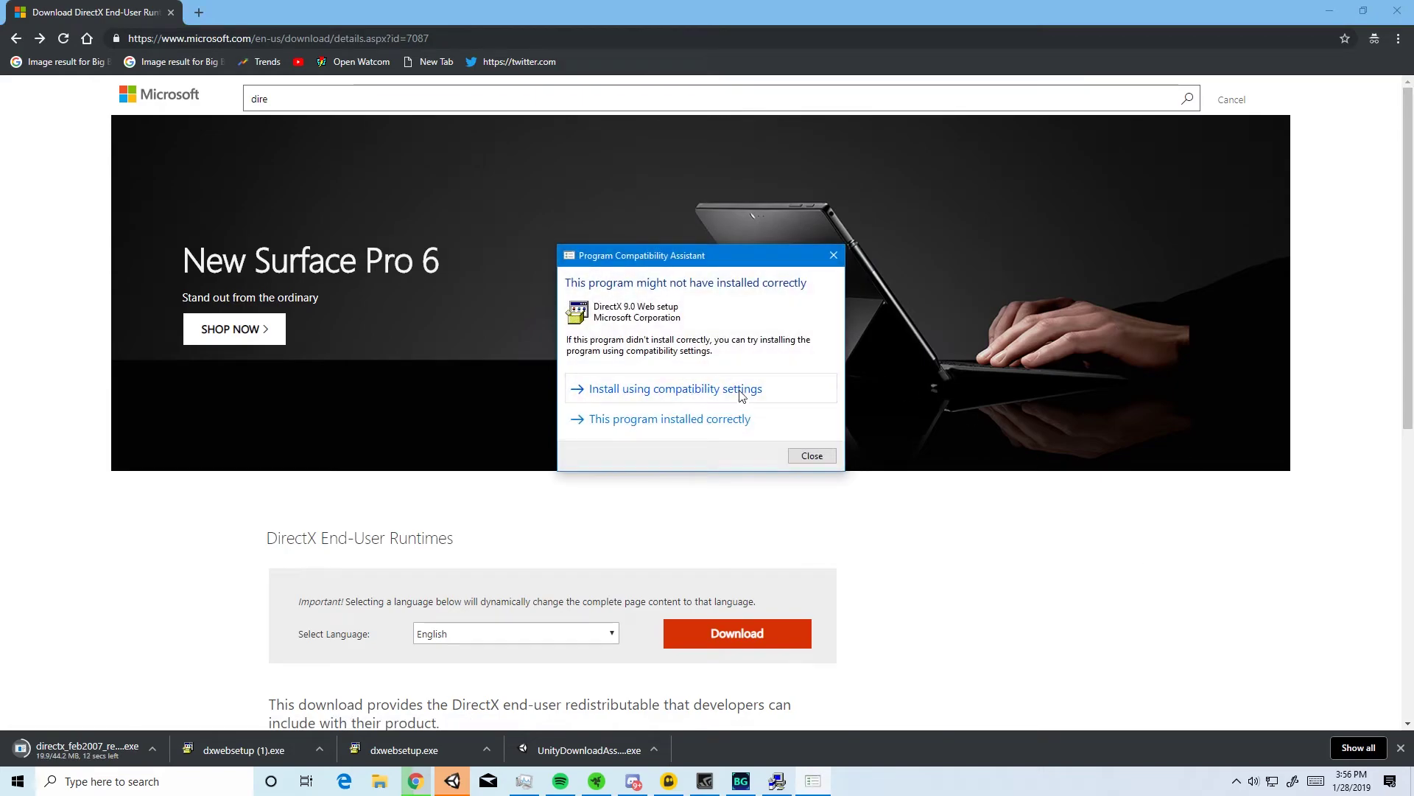
left_click(744, 396)
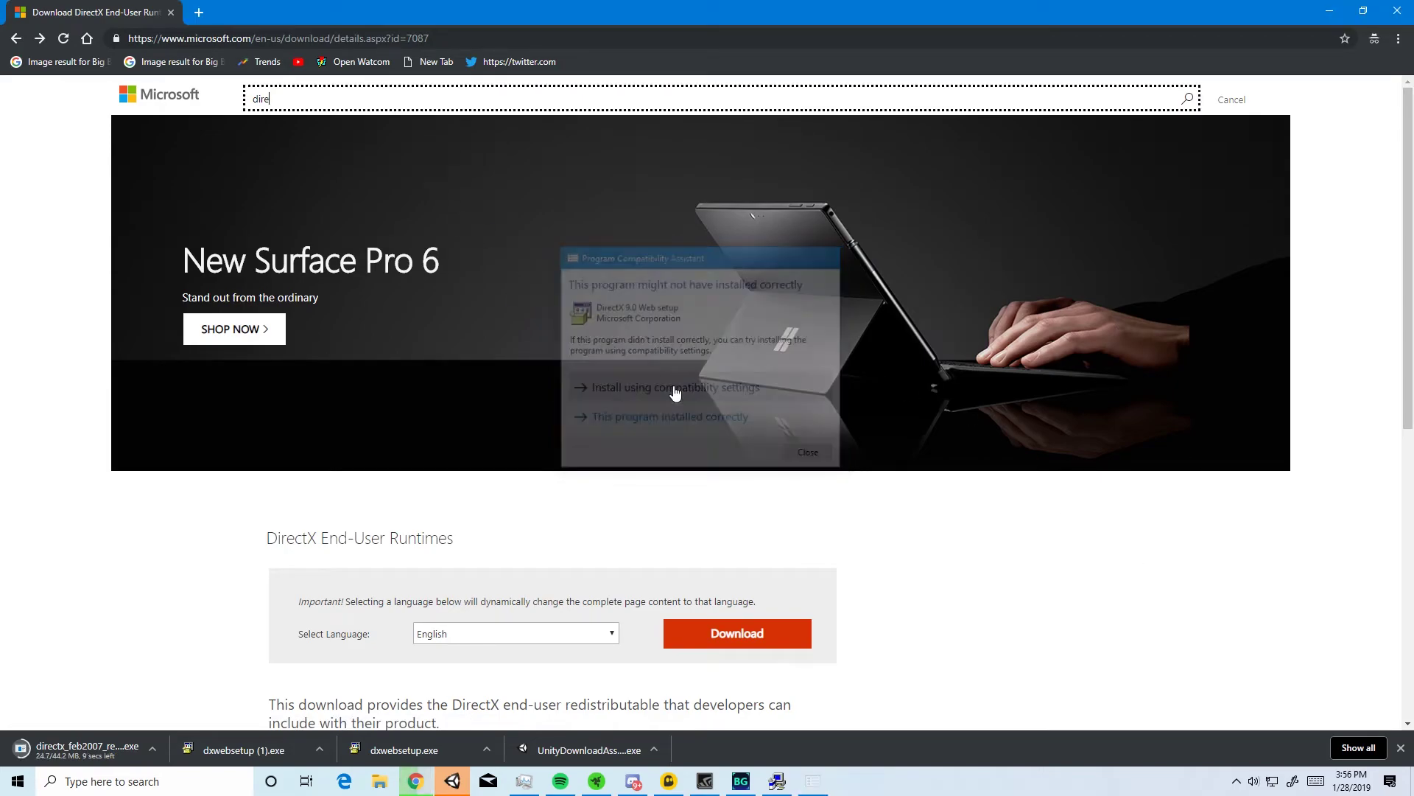
left_click(356, 98)
type("ctx")
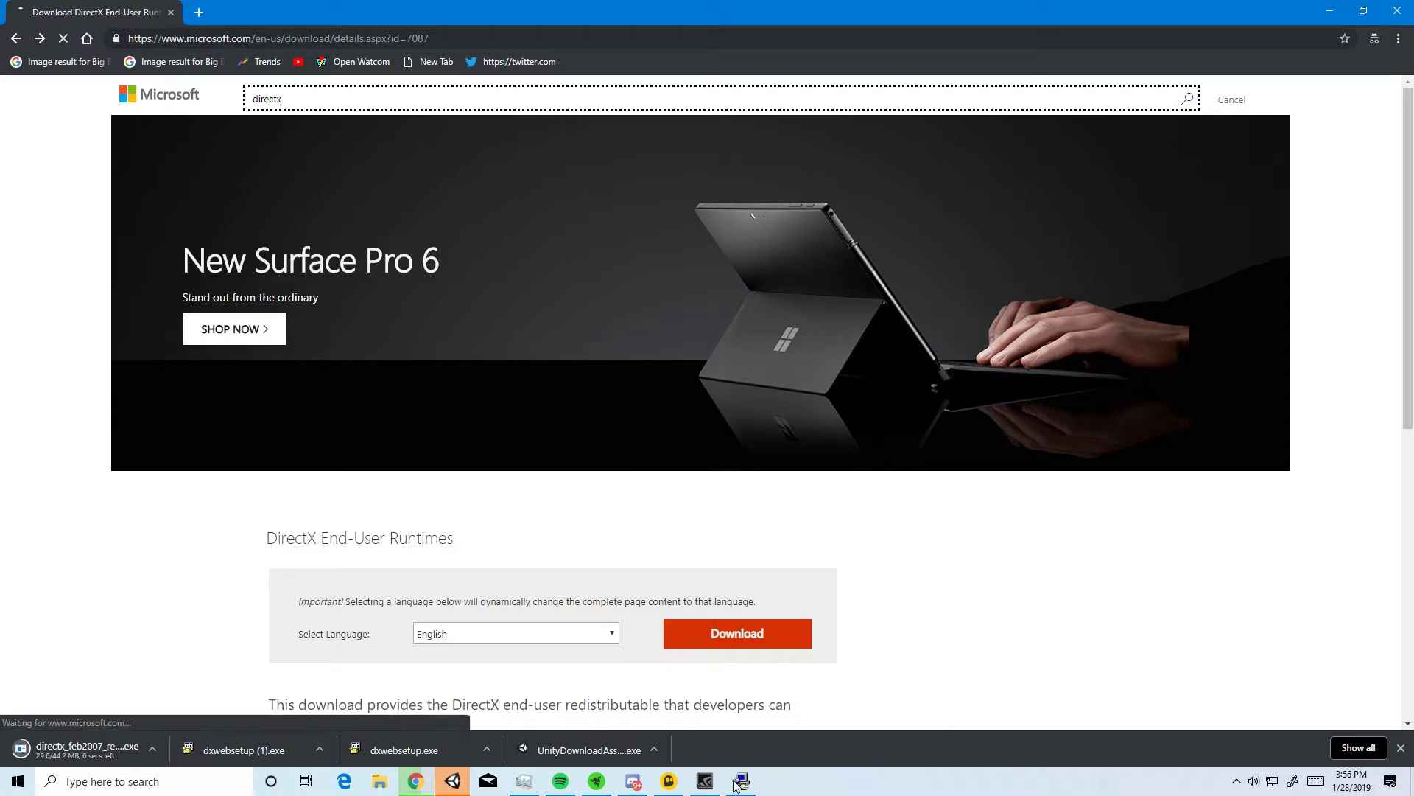
key("Return")
Accept the license agreement in the DirectX setup wizard and proceed with the installation without the Bing Bar
left_click(210, 232)
left_click_drag(159, 132, 189, 133)
left_click(160, 193)
left_click(188, 174)
scroll(188, 174, "up", 5)
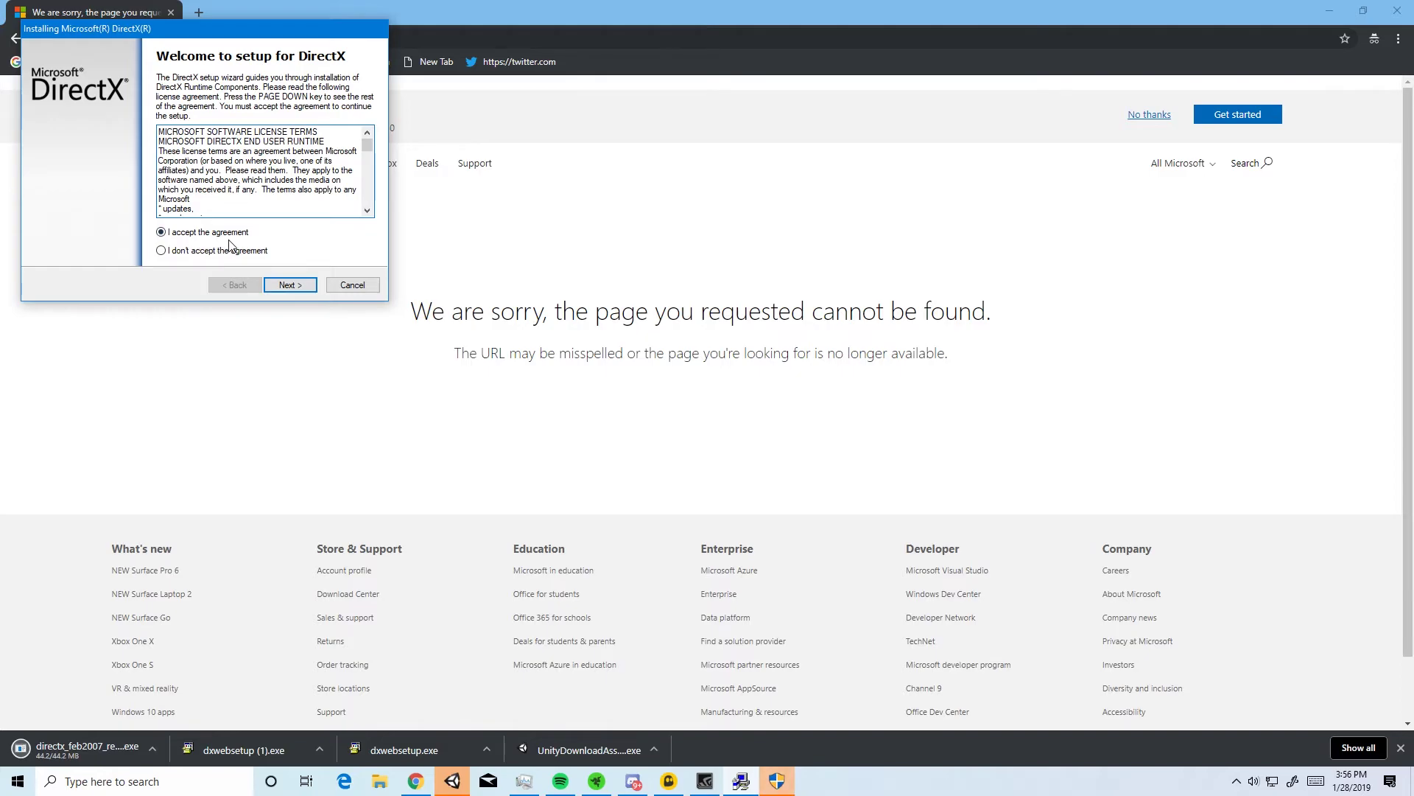
left_click(282, 287)
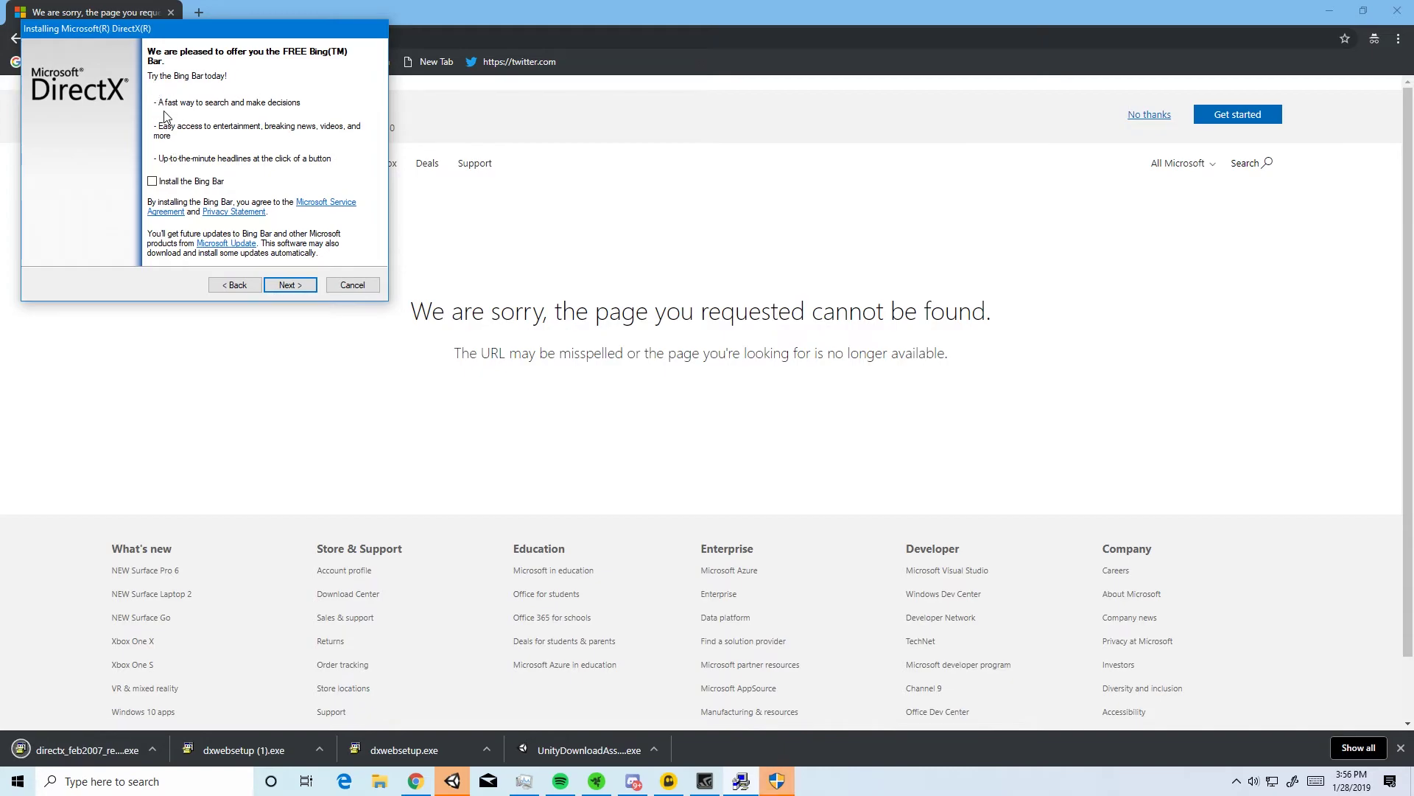
left_click(280, 287)
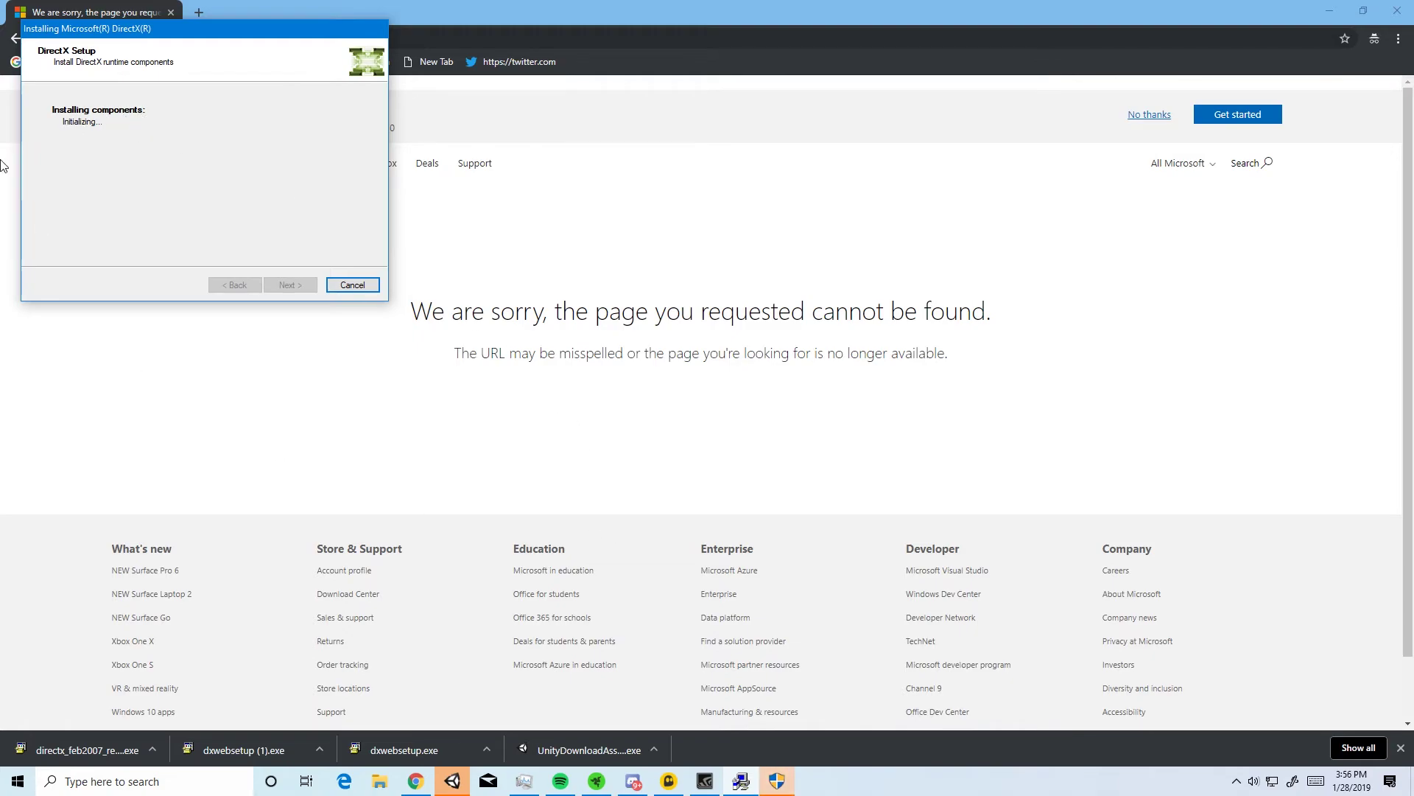
left_click_drag(130, 28, 523, 293)
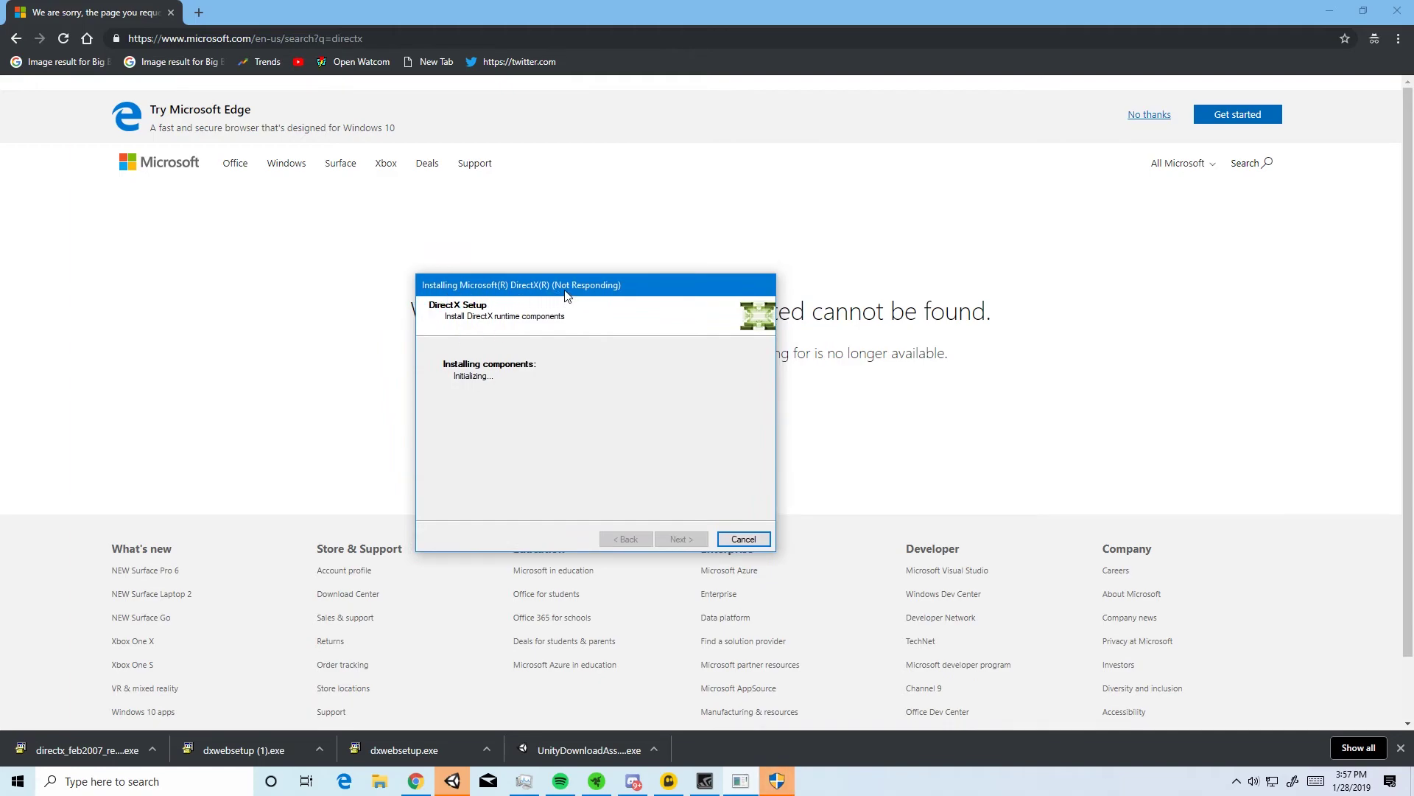
left_click_drag(567, 293, 486, 430)
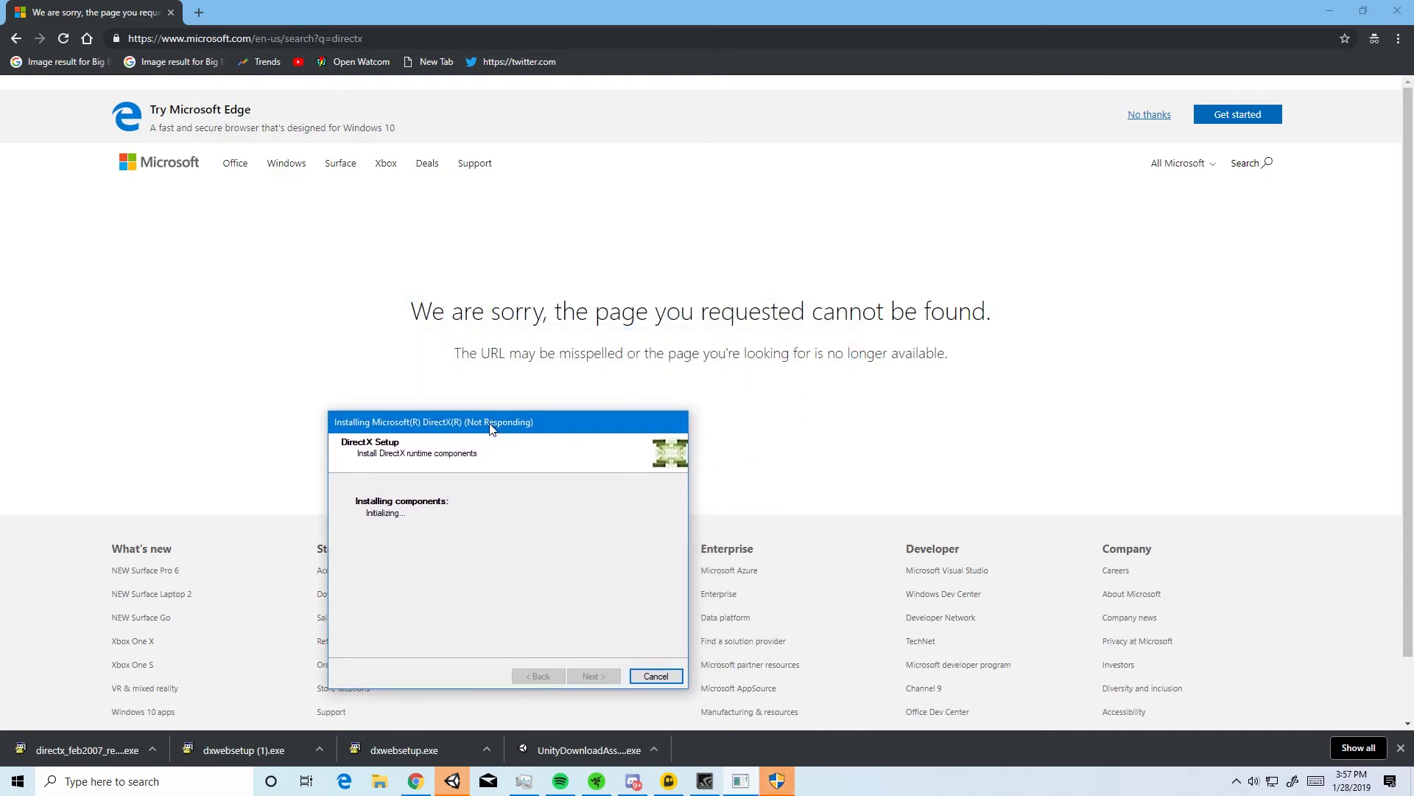
scroll(575, 383, "down", 1)
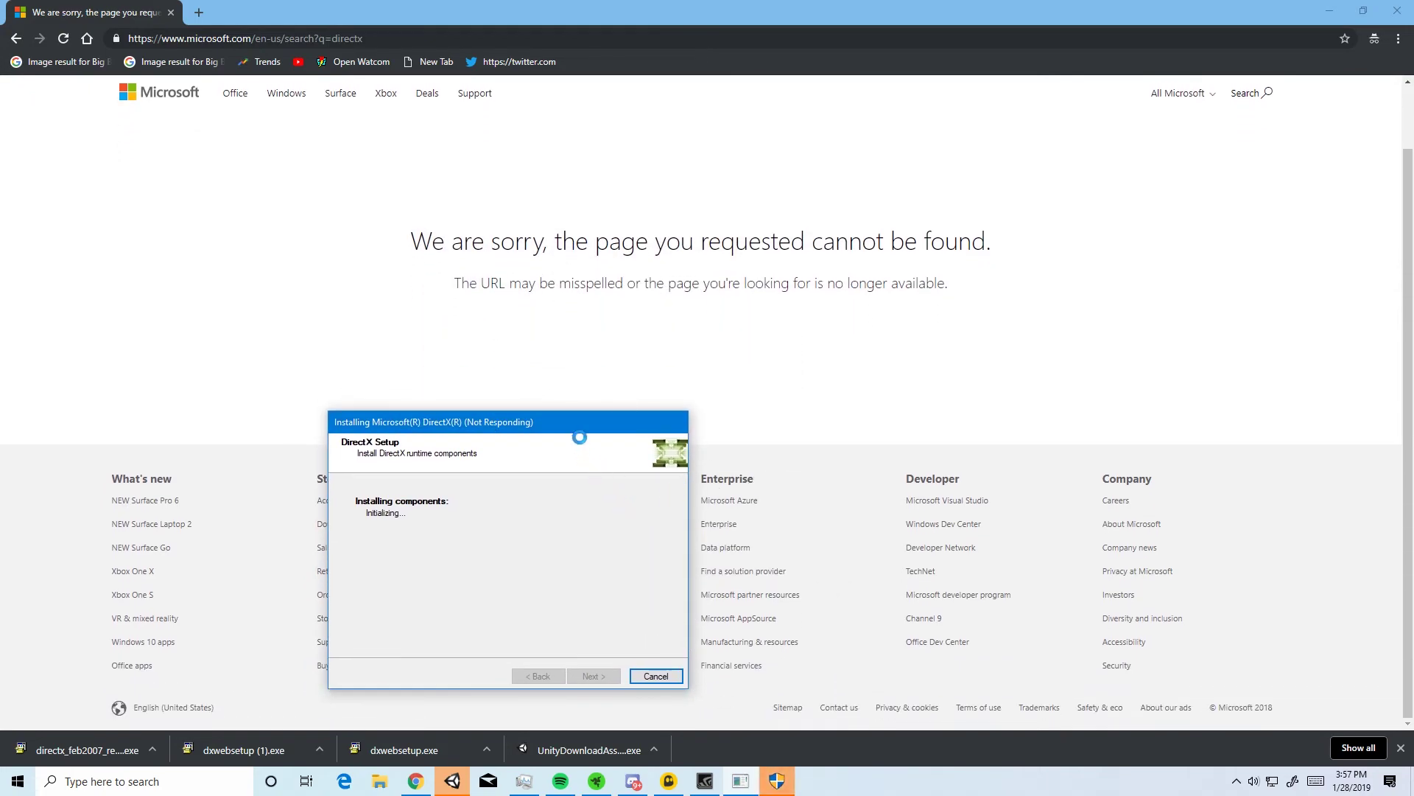
Deny the pending DirectX SDK request to make changes to the device and finish the DirectX setup wizard
left_click(777, 780)
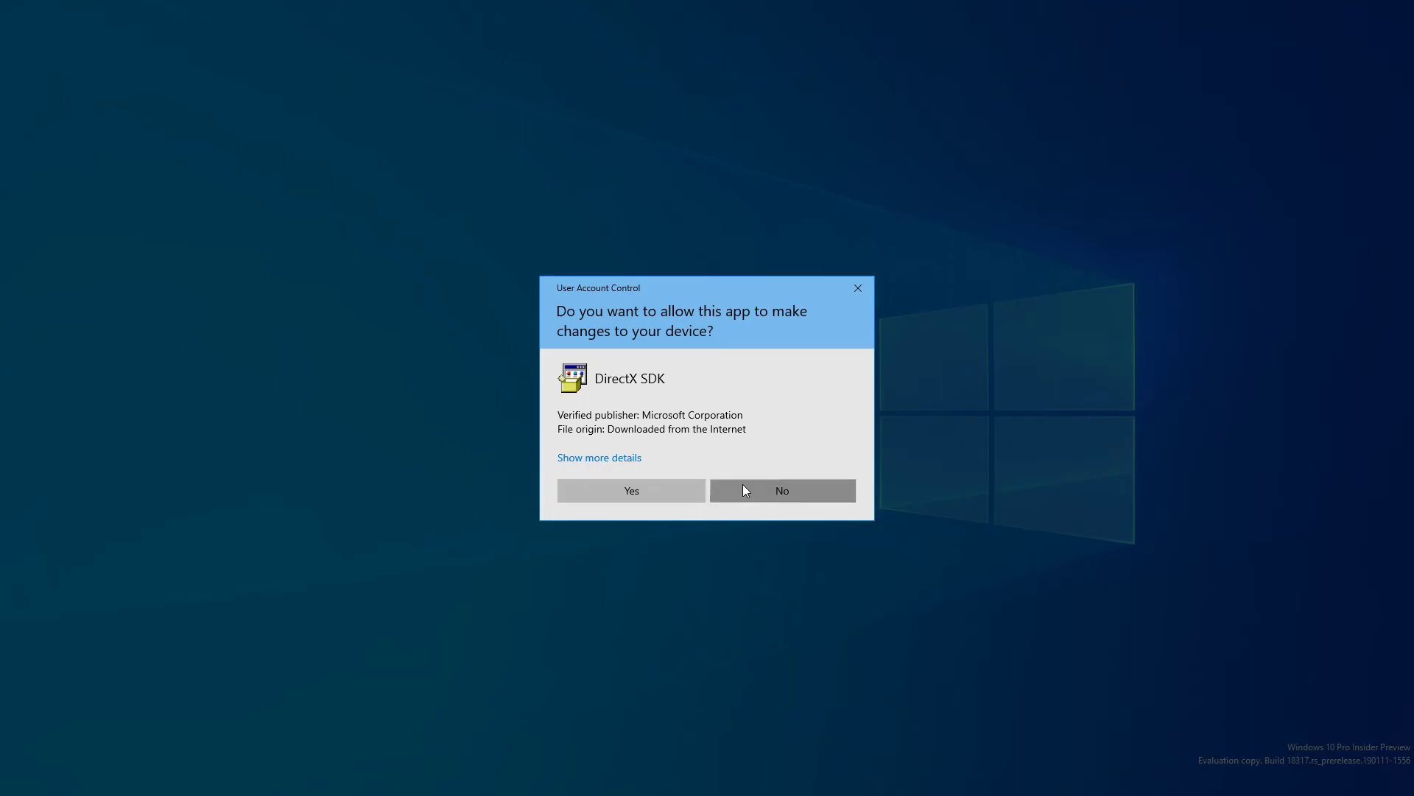
left_click(745, 490)
scroll(429, 417, "up", 1)
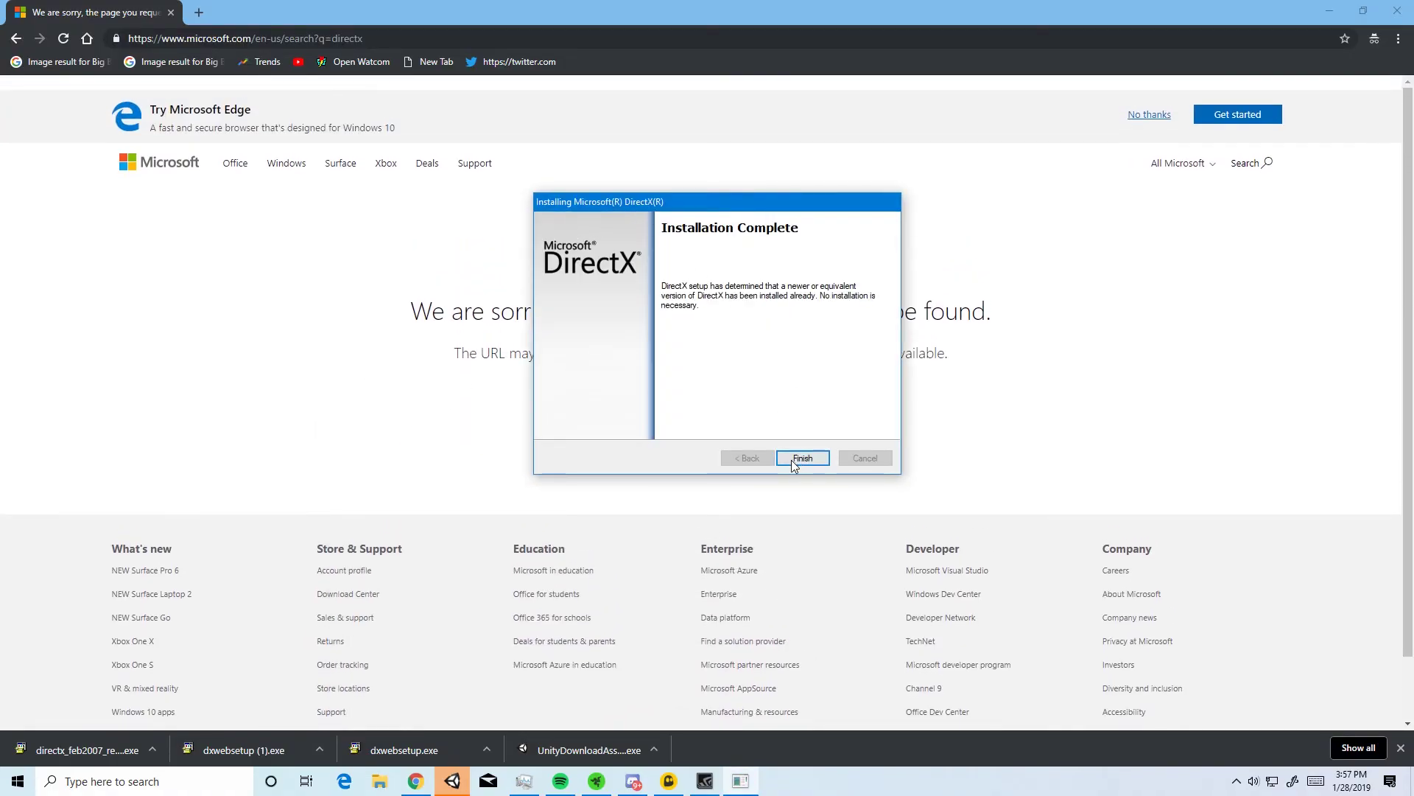
left_click(802, 458)
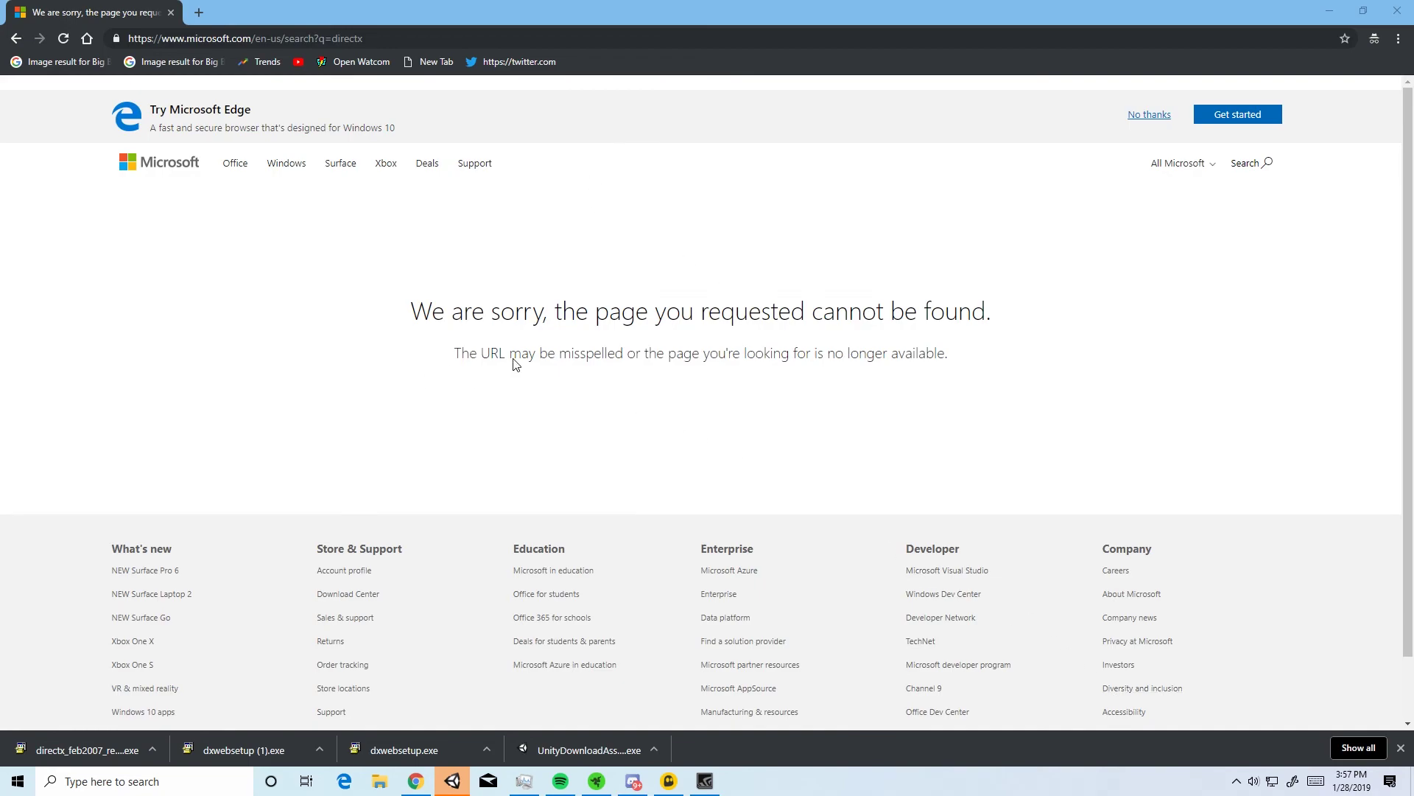
Switch the browser to full screen on the page-not-found result
left_click(1398, 38)
left_click(1363, 157)
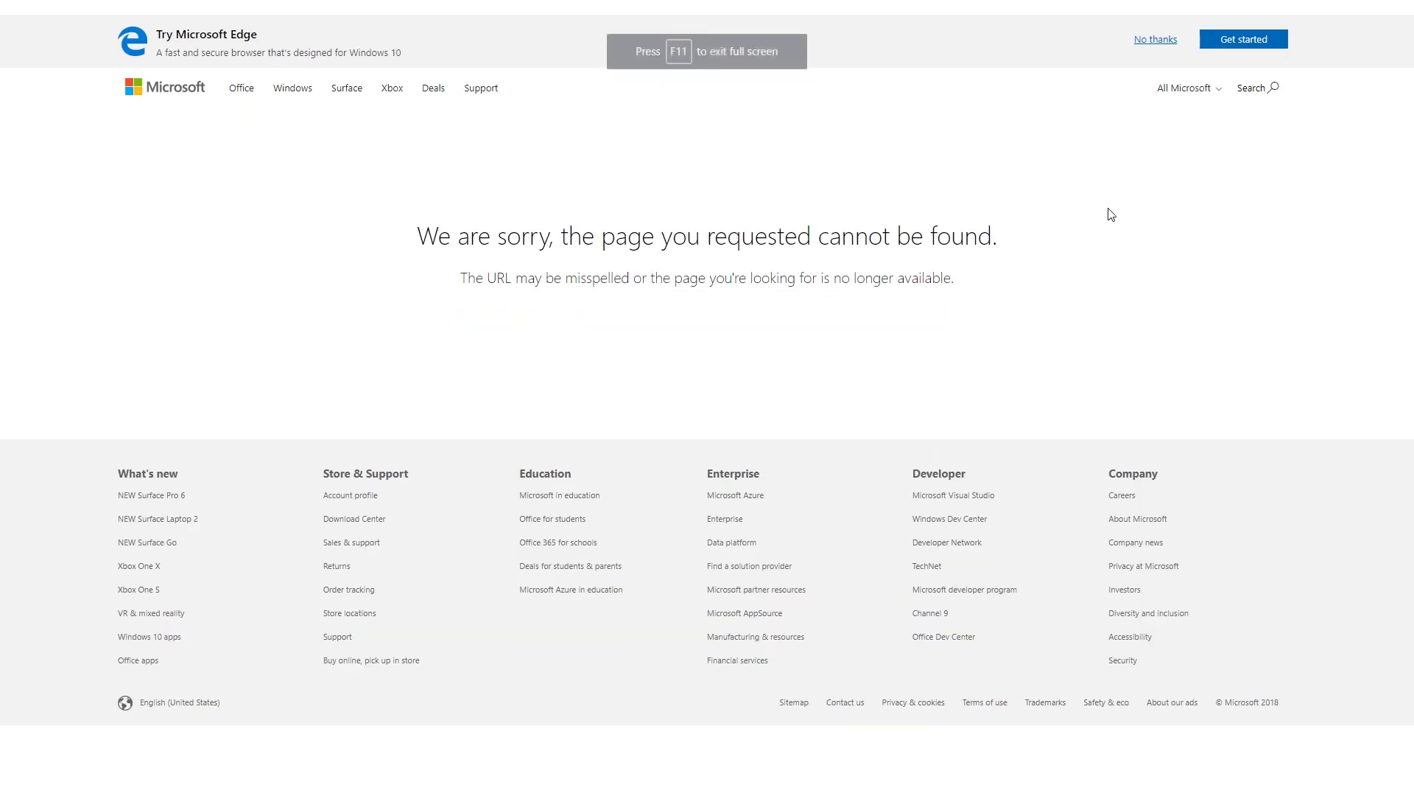
left_click_drag(437, 236, 1171, 246)
left_click(1171, 246)
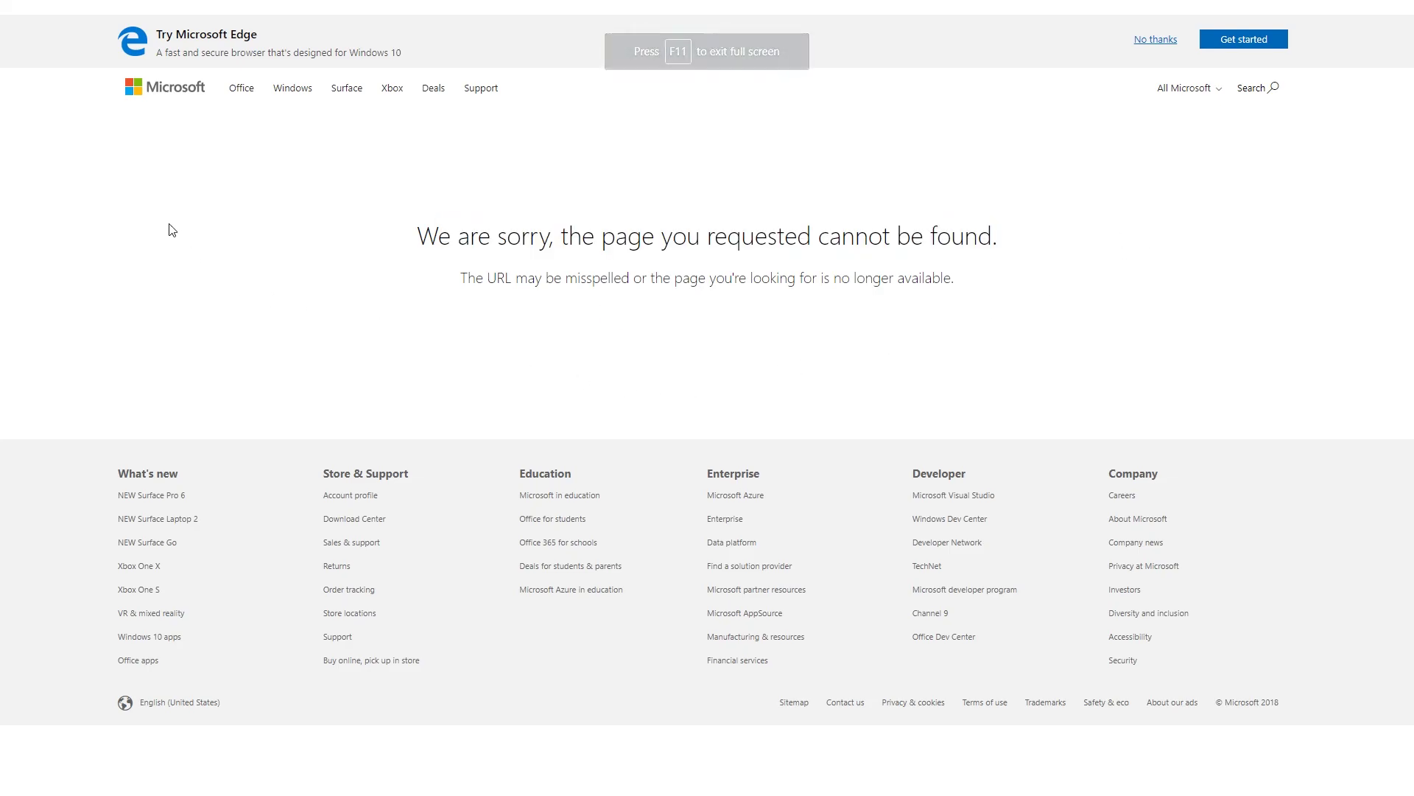